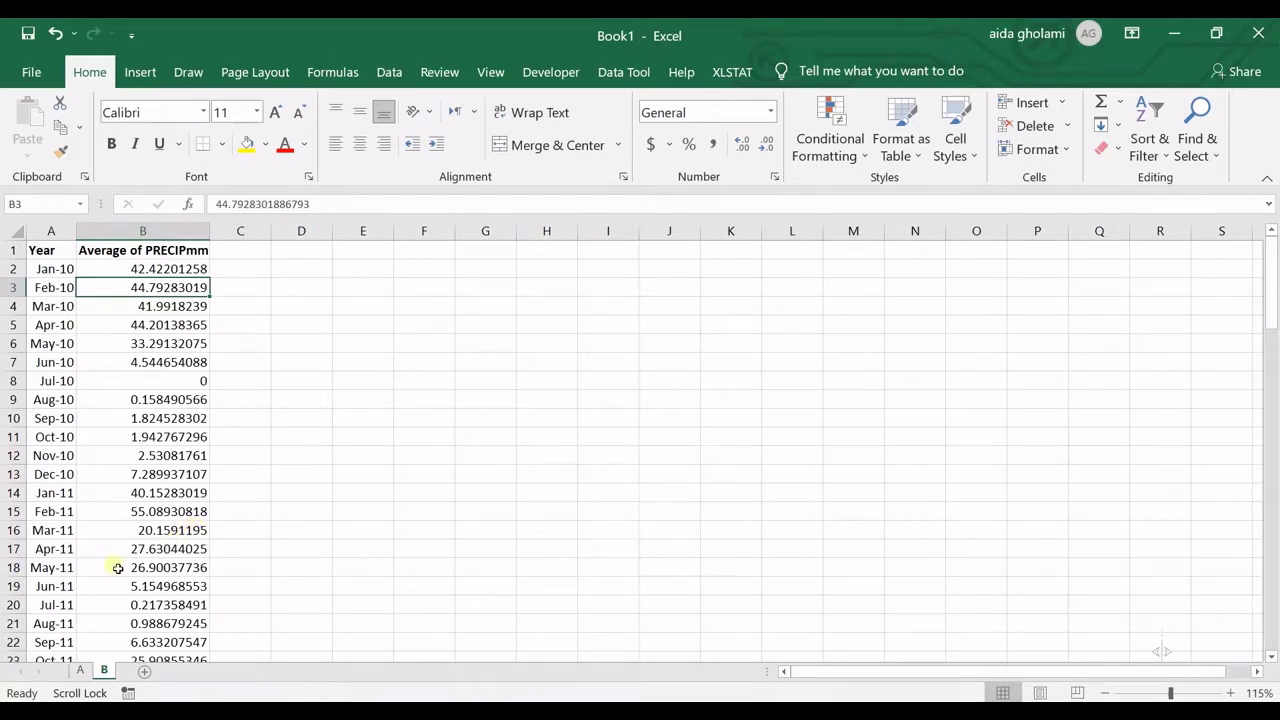
Switch from sheet B's precipitation data to blank sheet A and select a cell block starting at A1
click(80, 671)
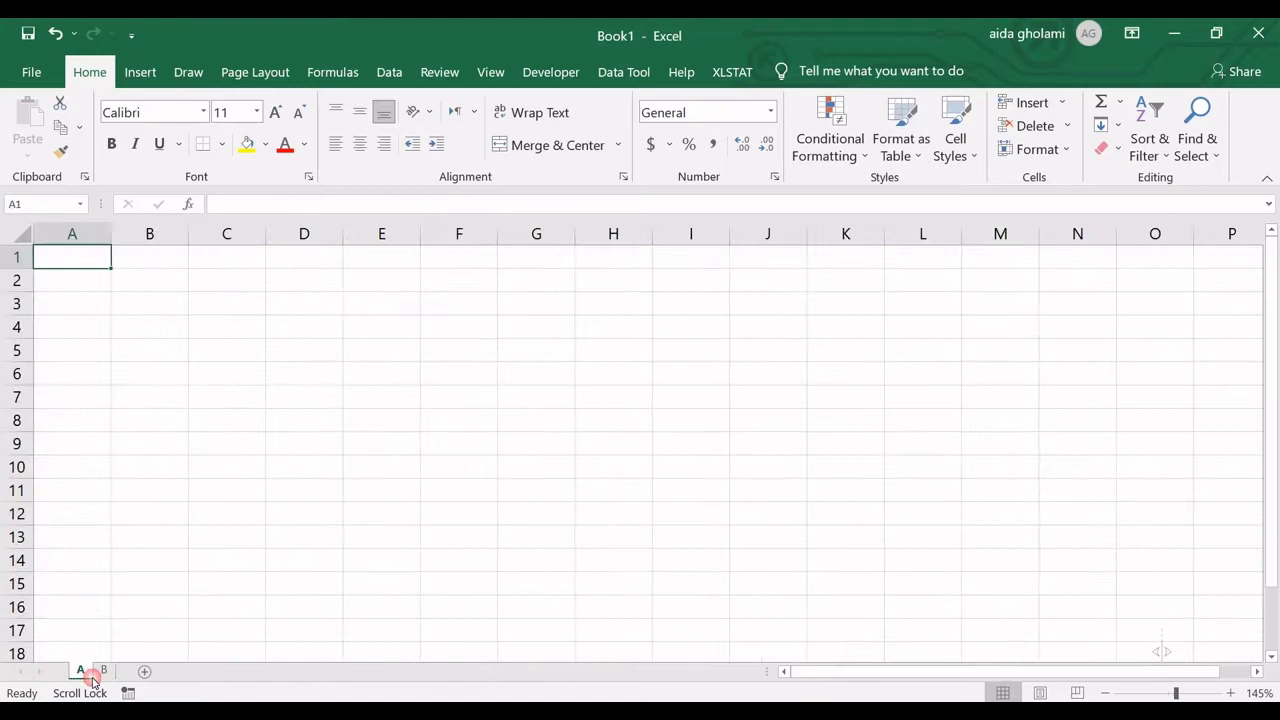
click(82, 671)
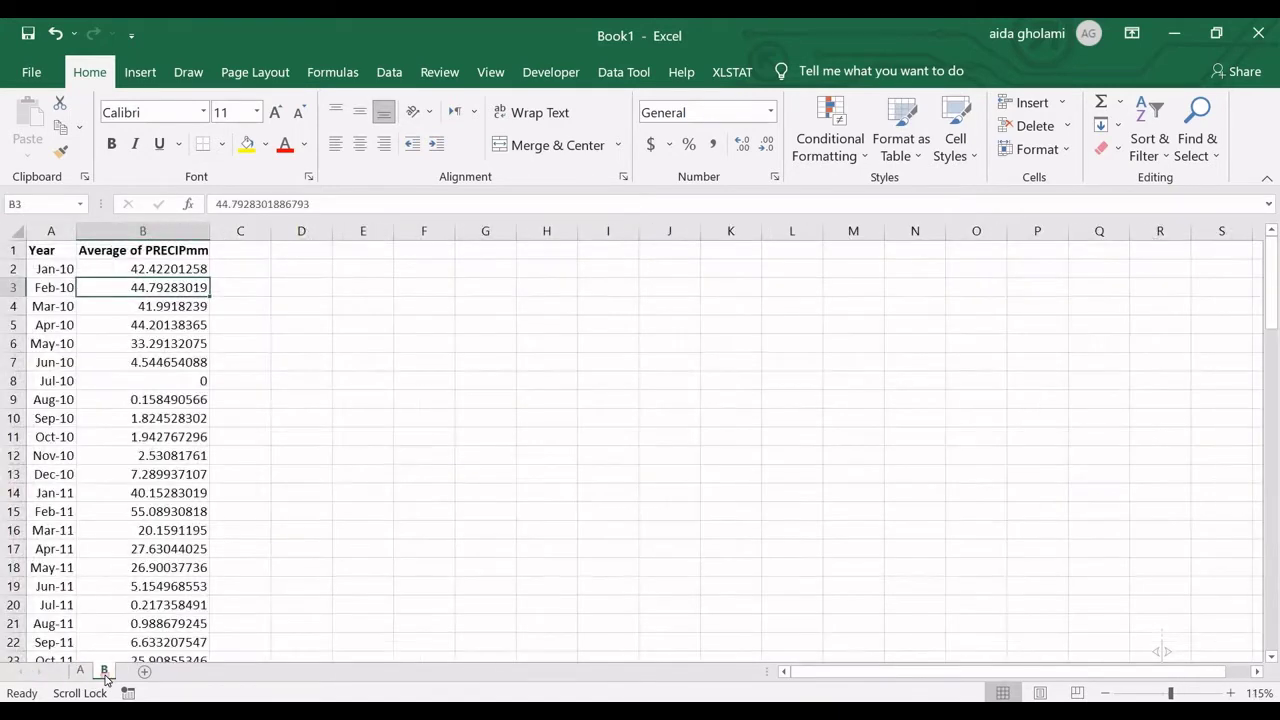
click(82, 671)
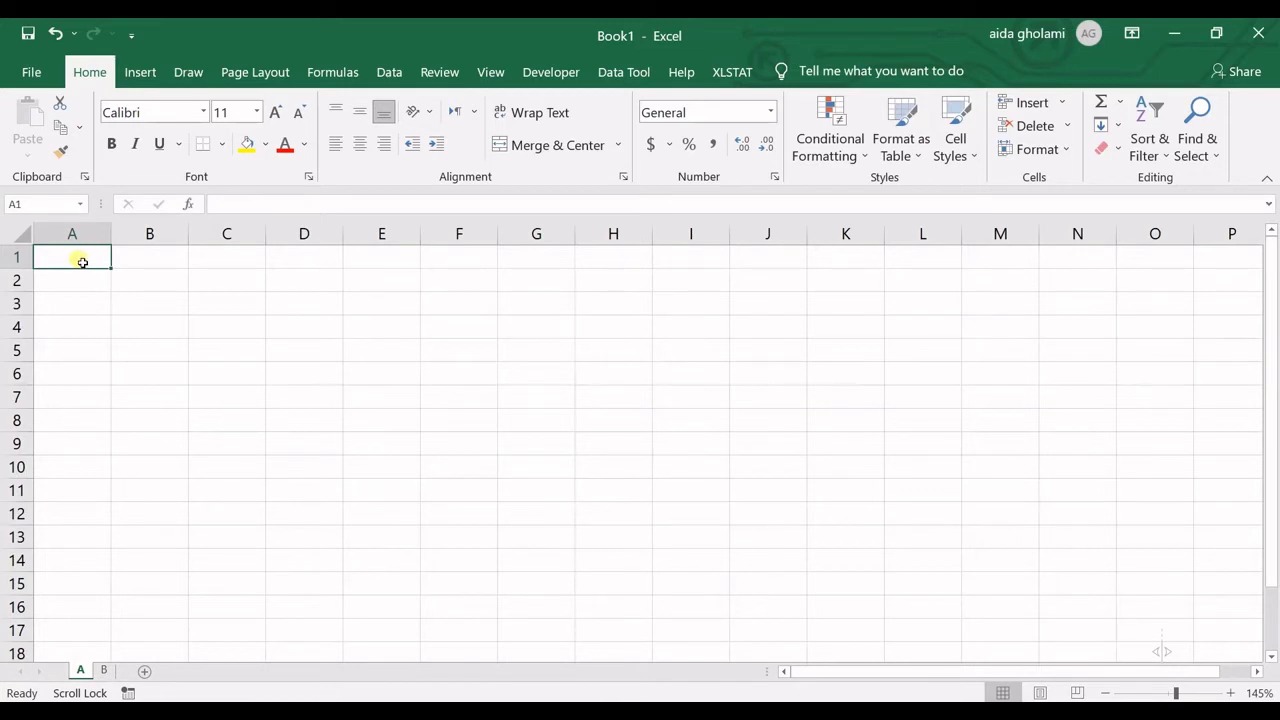
drag(94, 264, 400, 441)
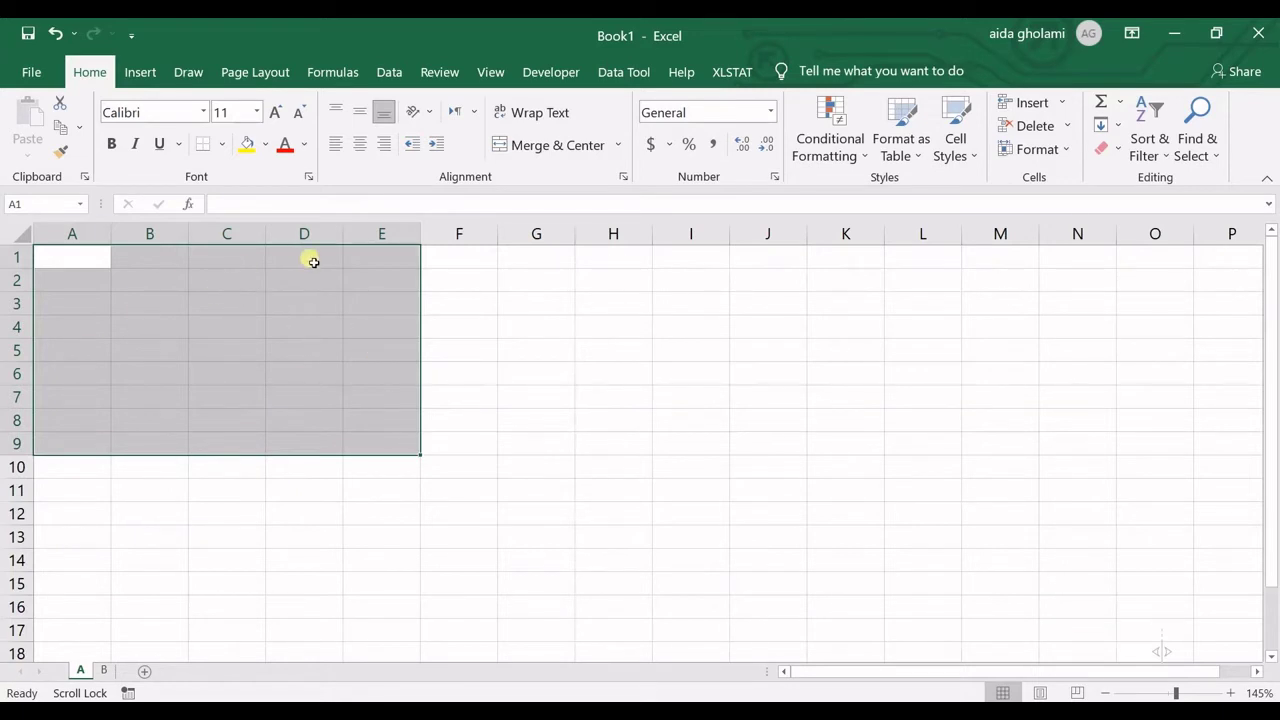
Enter the formula =B!B2 in cell A1 of sheet A so it shows 42.422
click(71, 263)
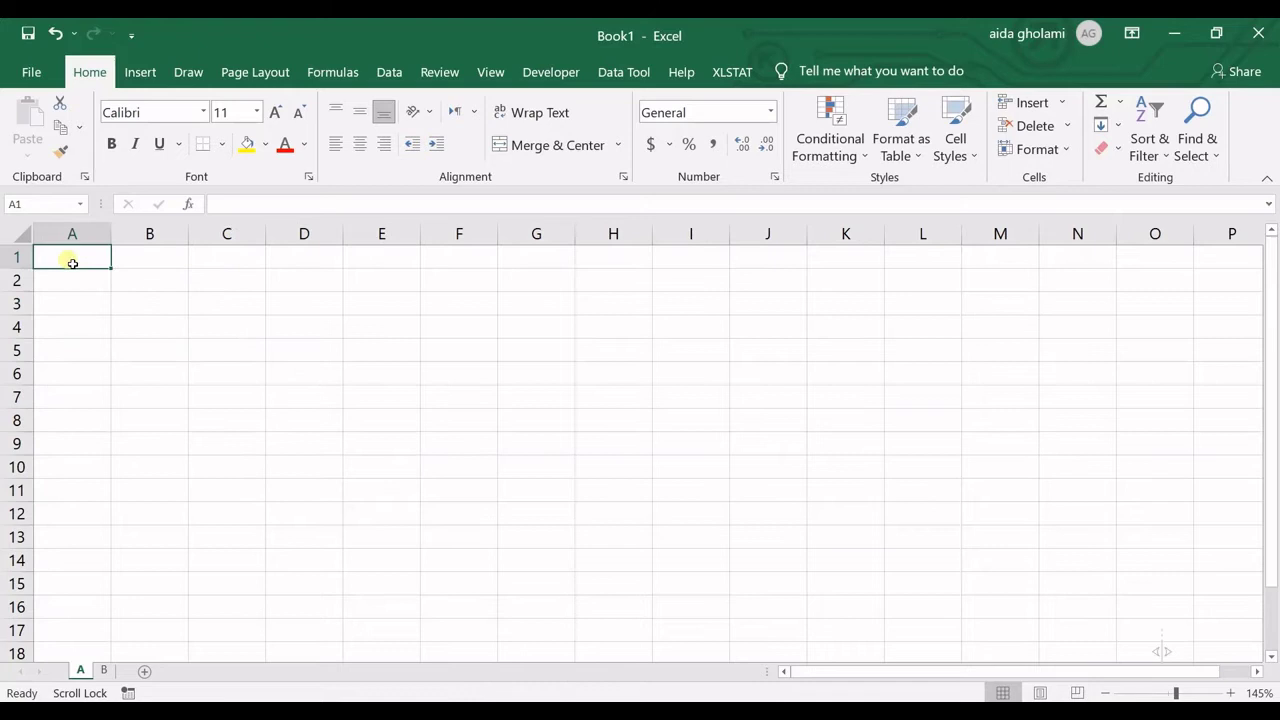
text(=)
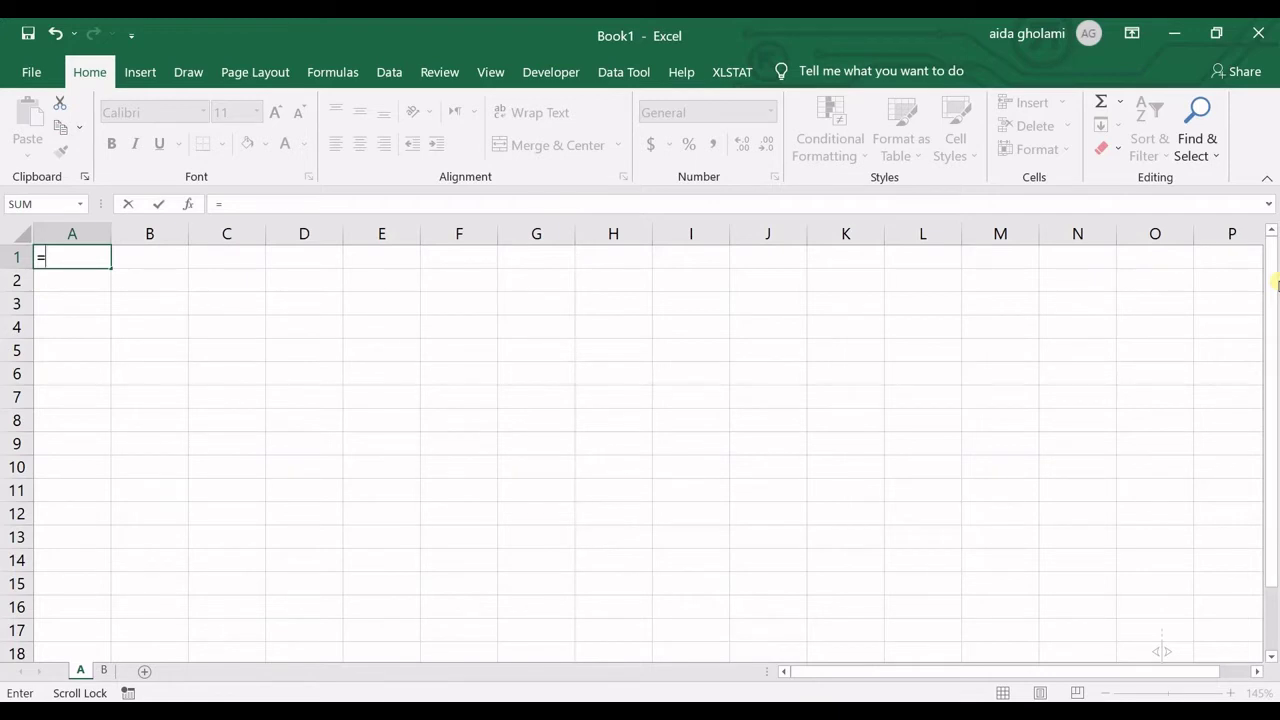
text(B)
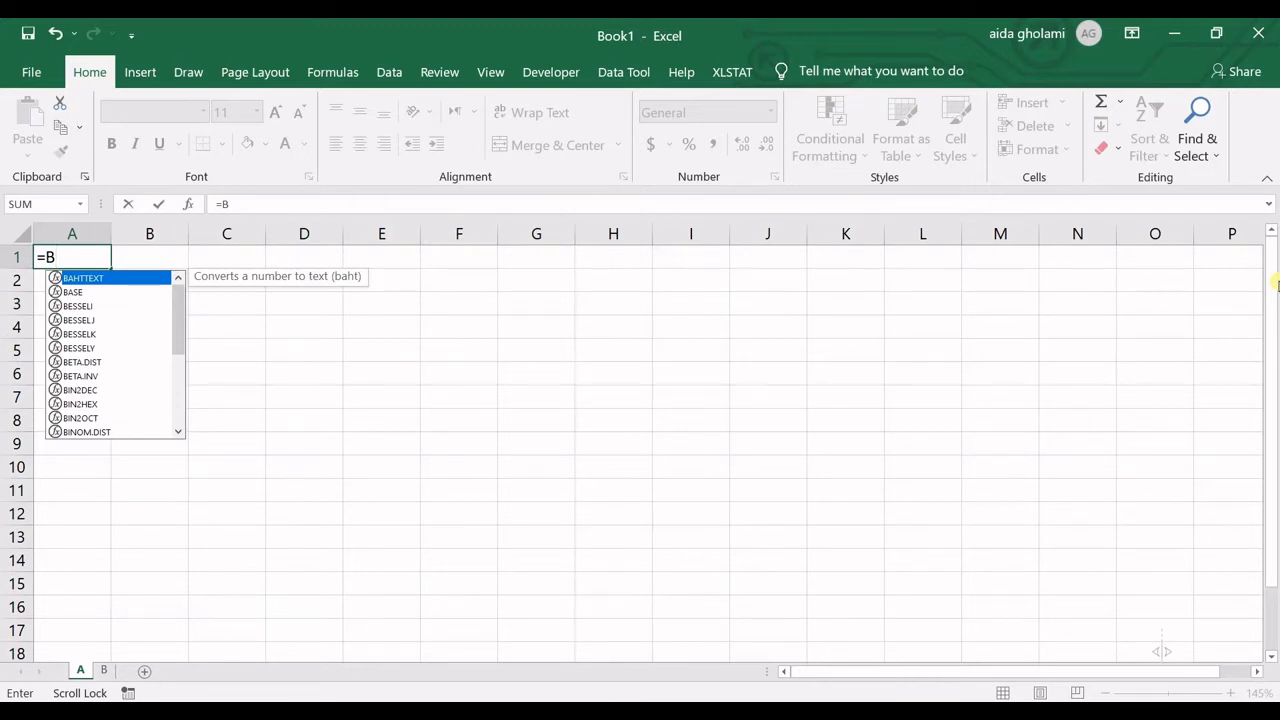
text(!)
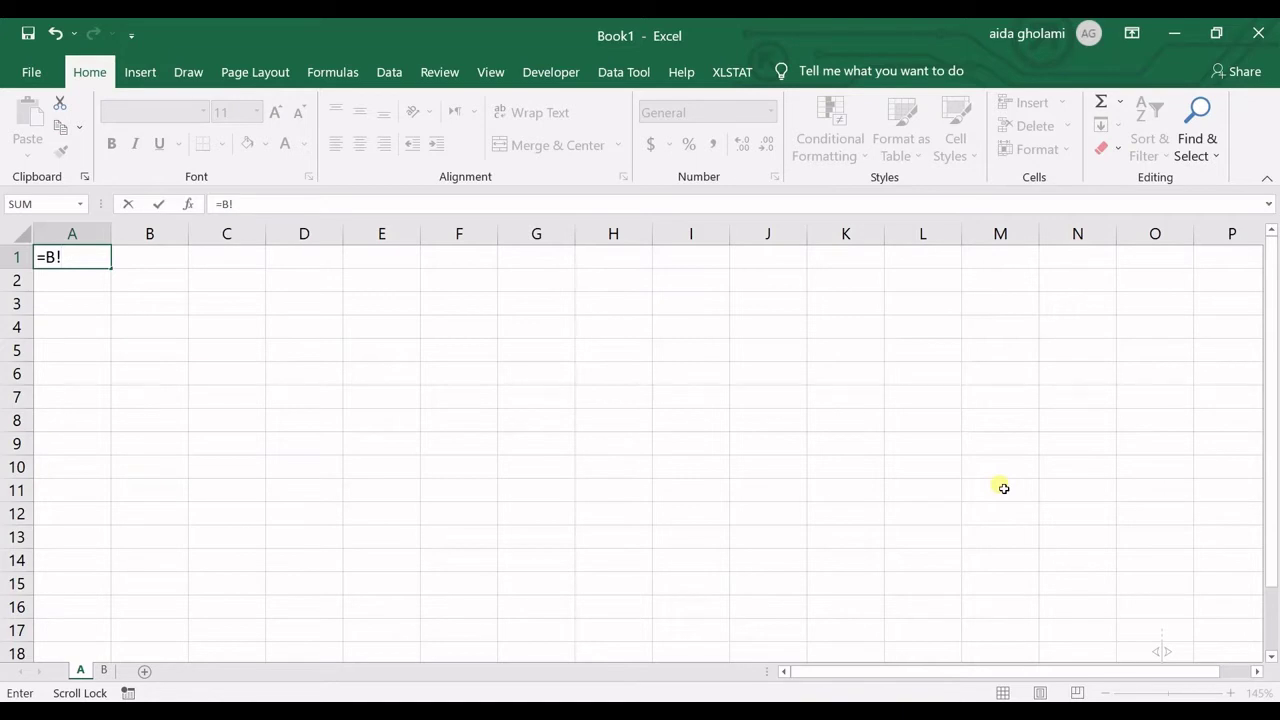
click(101, 669)
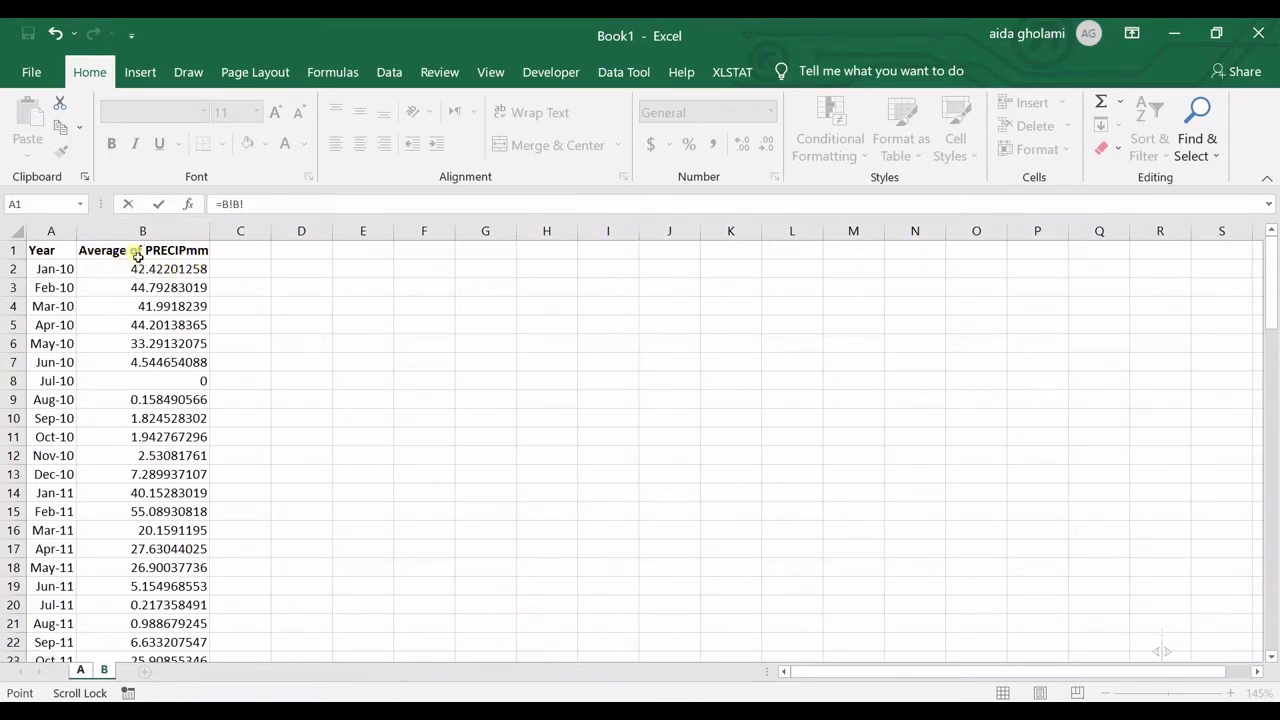
click(82, 670)
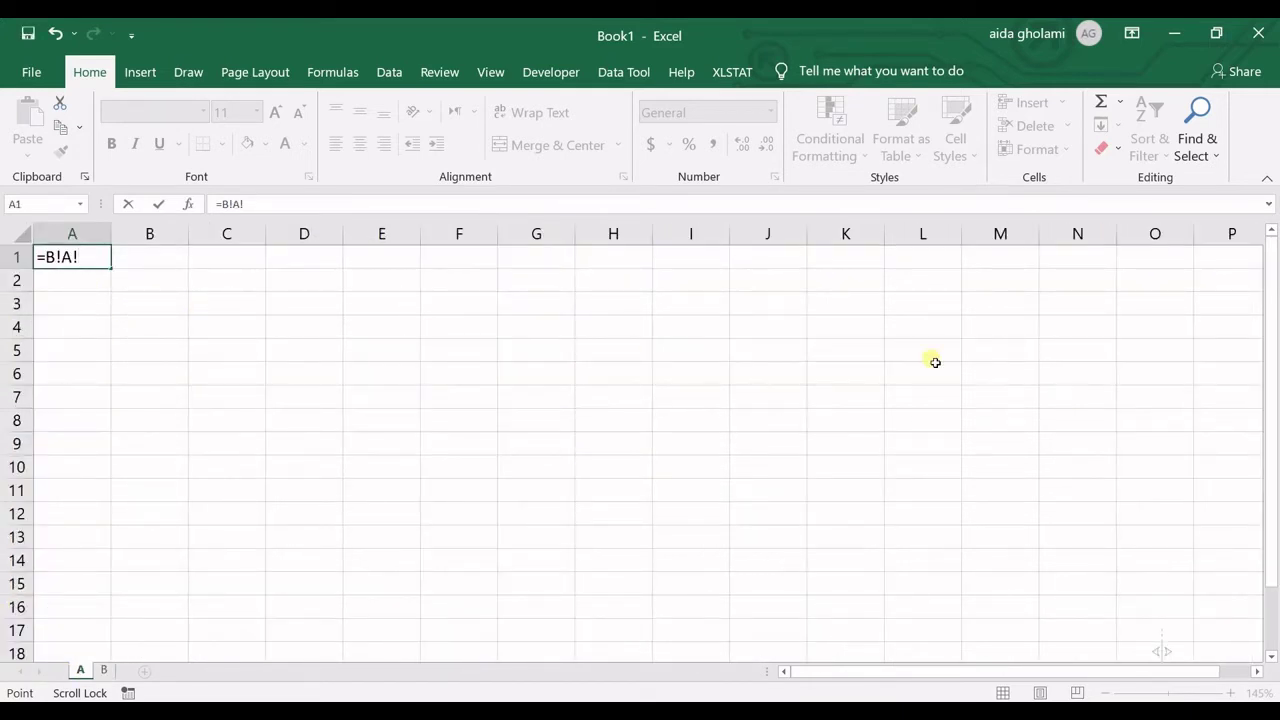
key(BackSpace)
key(BackSpace)
text(B2)
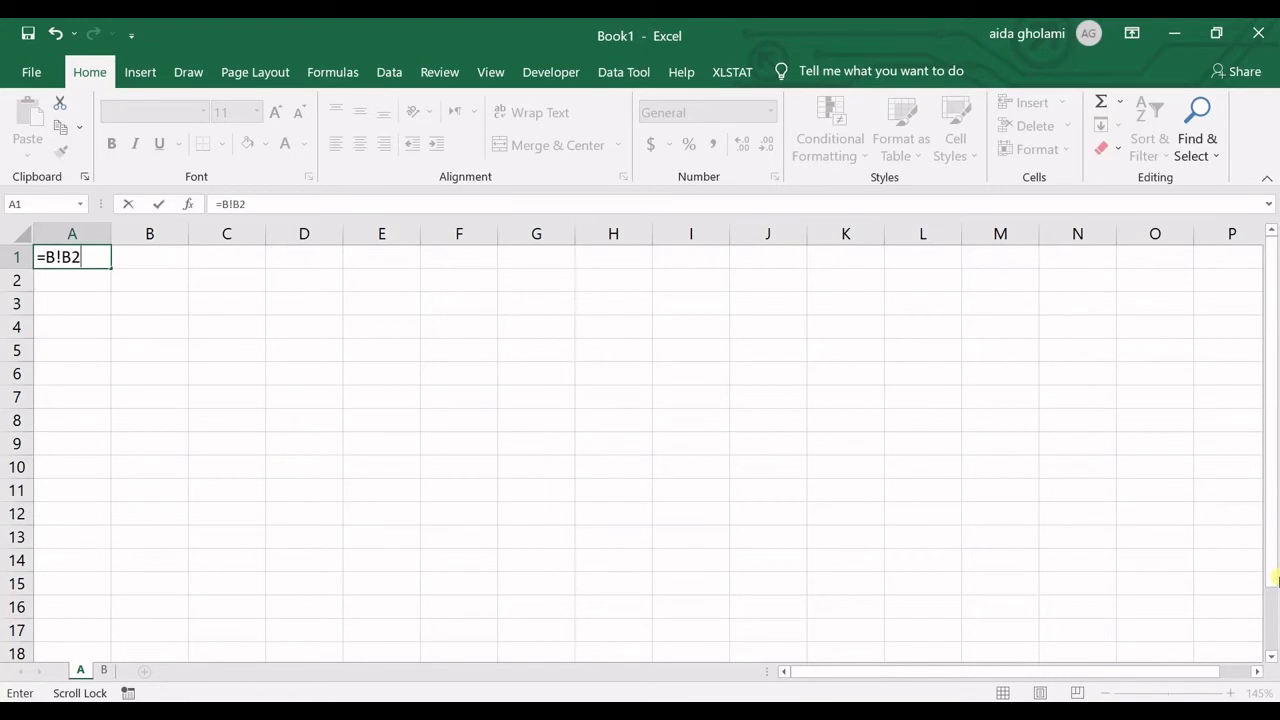
key(Return)
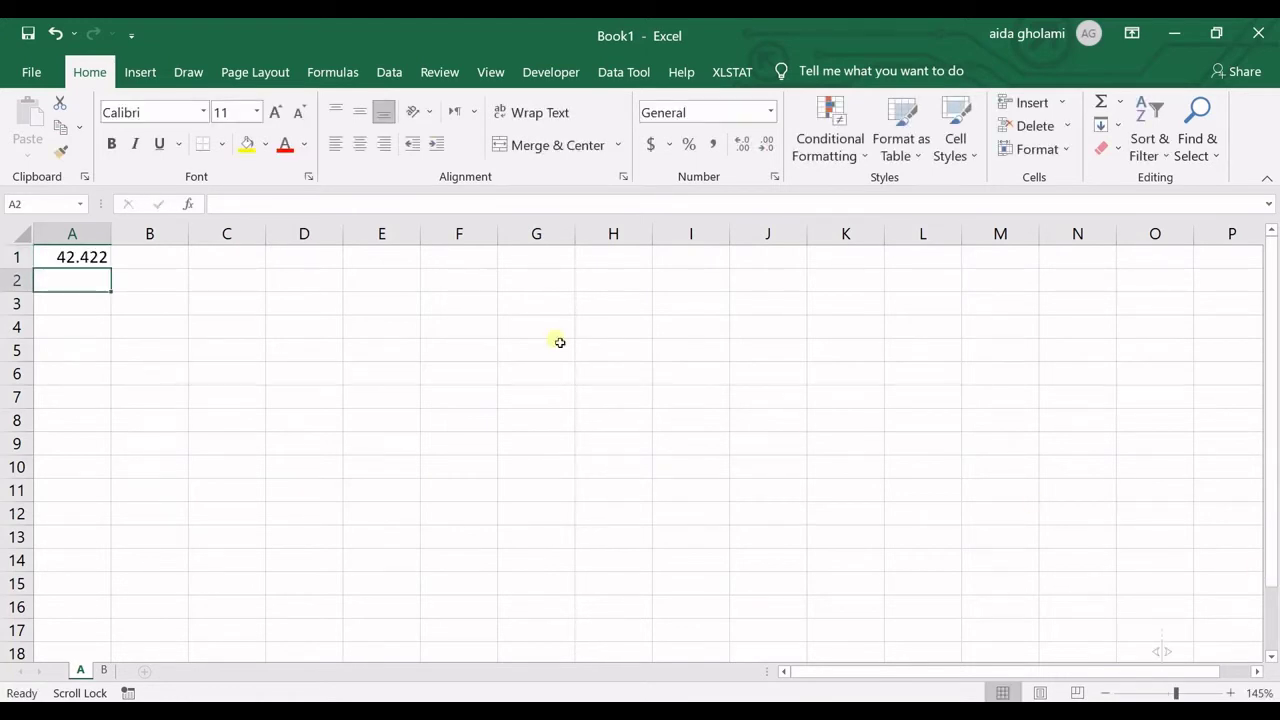
Give cell A2 a formula referencing sheet B's cell B2, showing 42.422
click(101, 670)
click(140, 269)
click(89, 273)
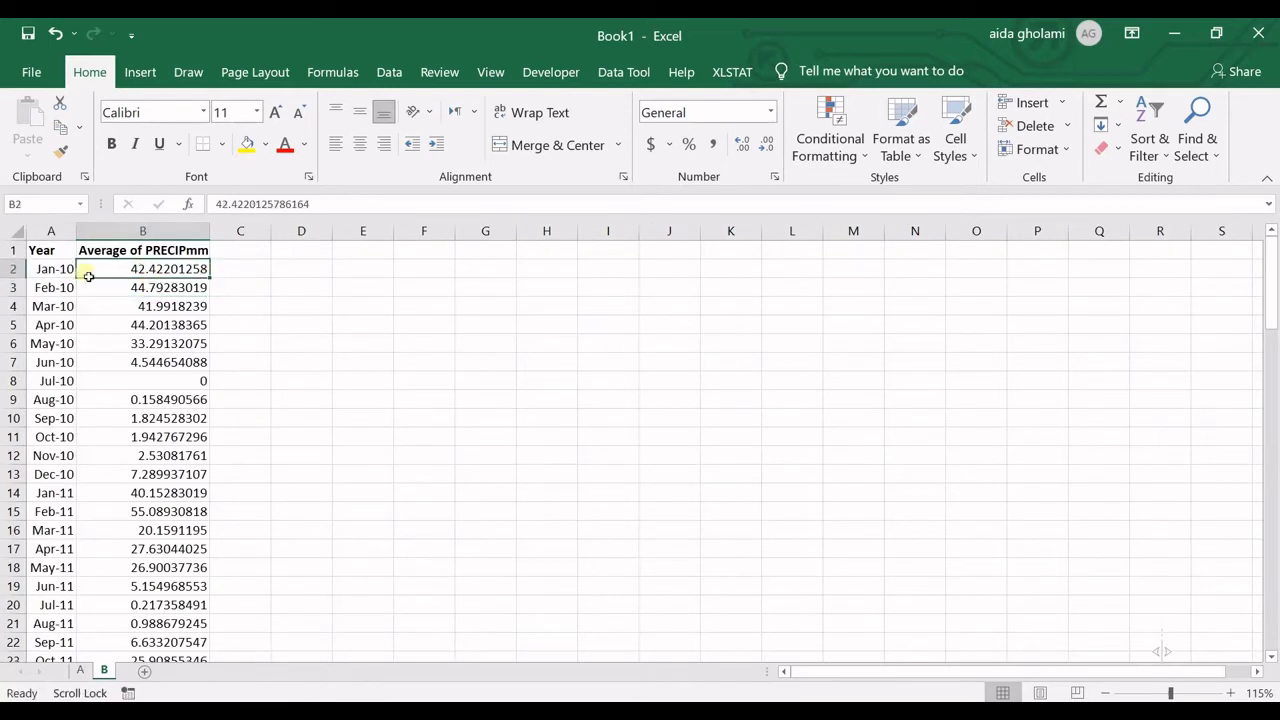
click(80, 670)
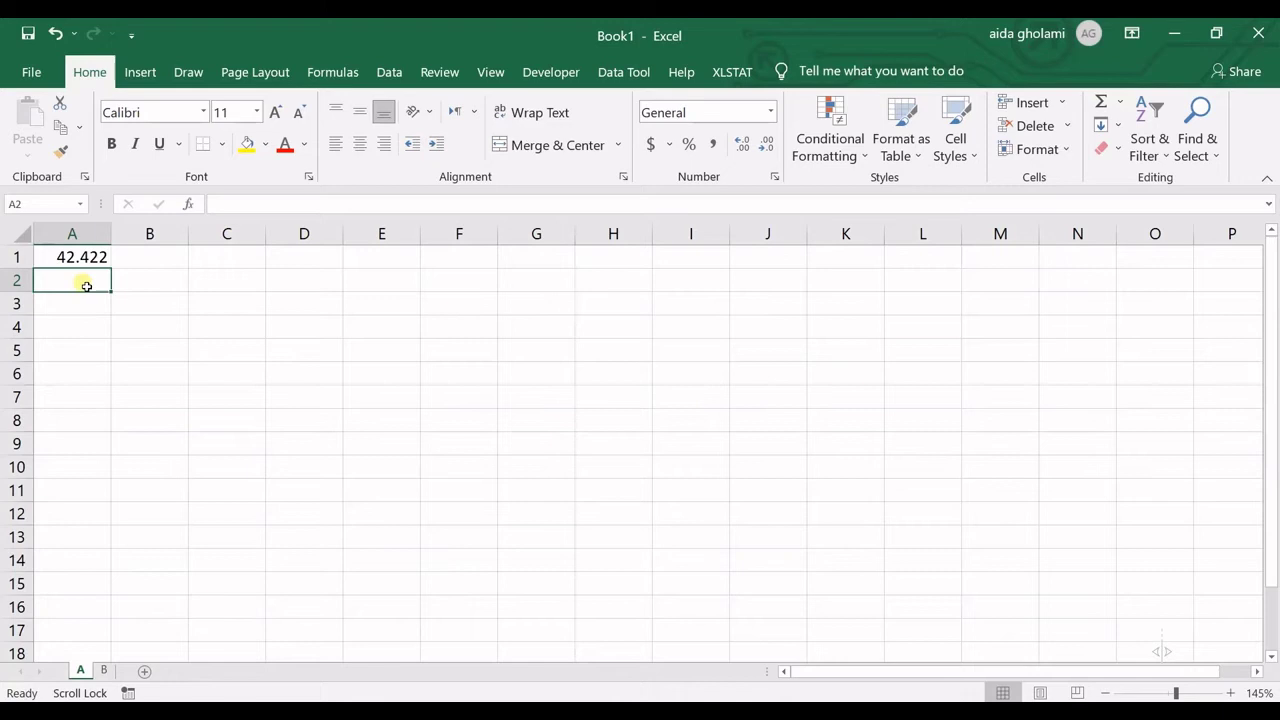
text(=)
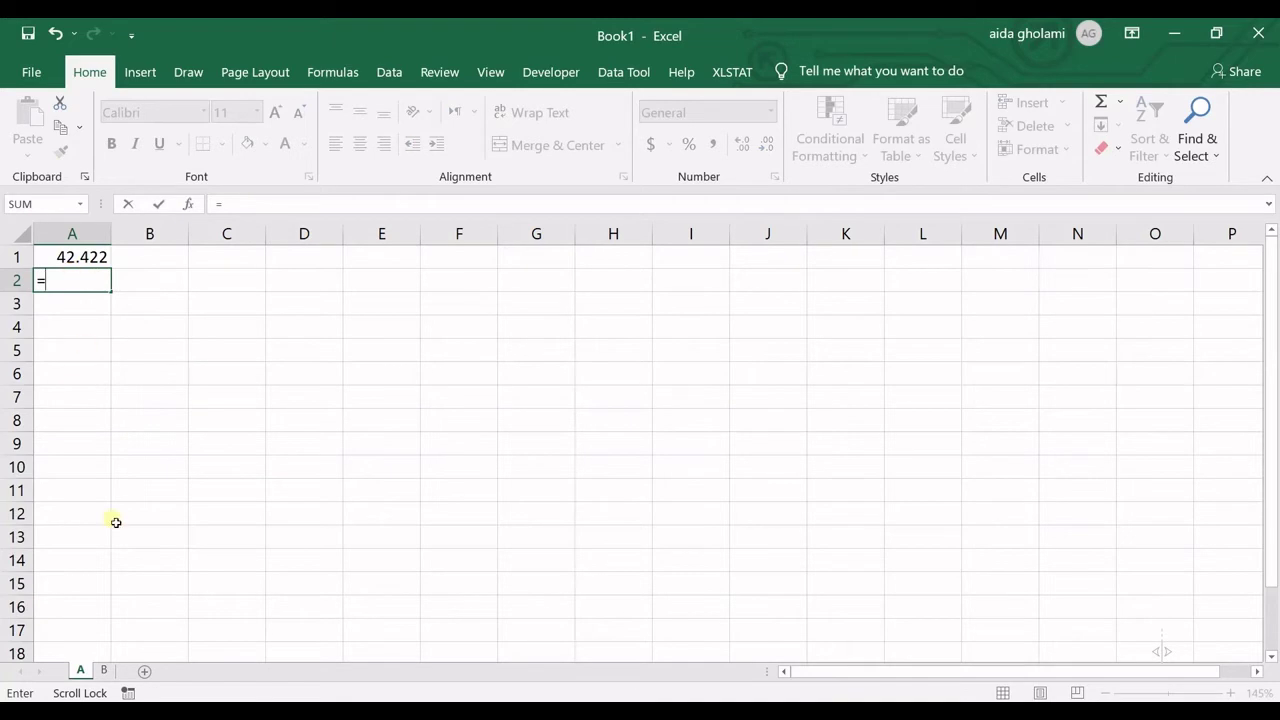
click(106, 671)
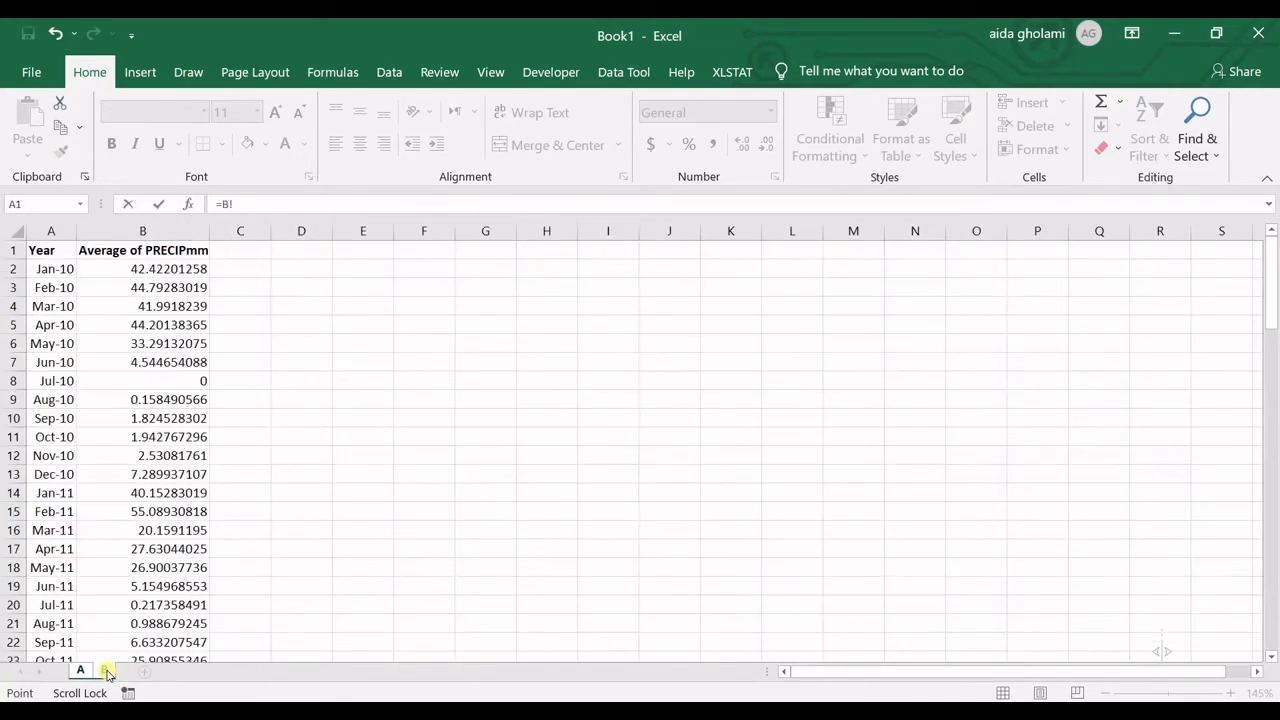
click(143, 272)
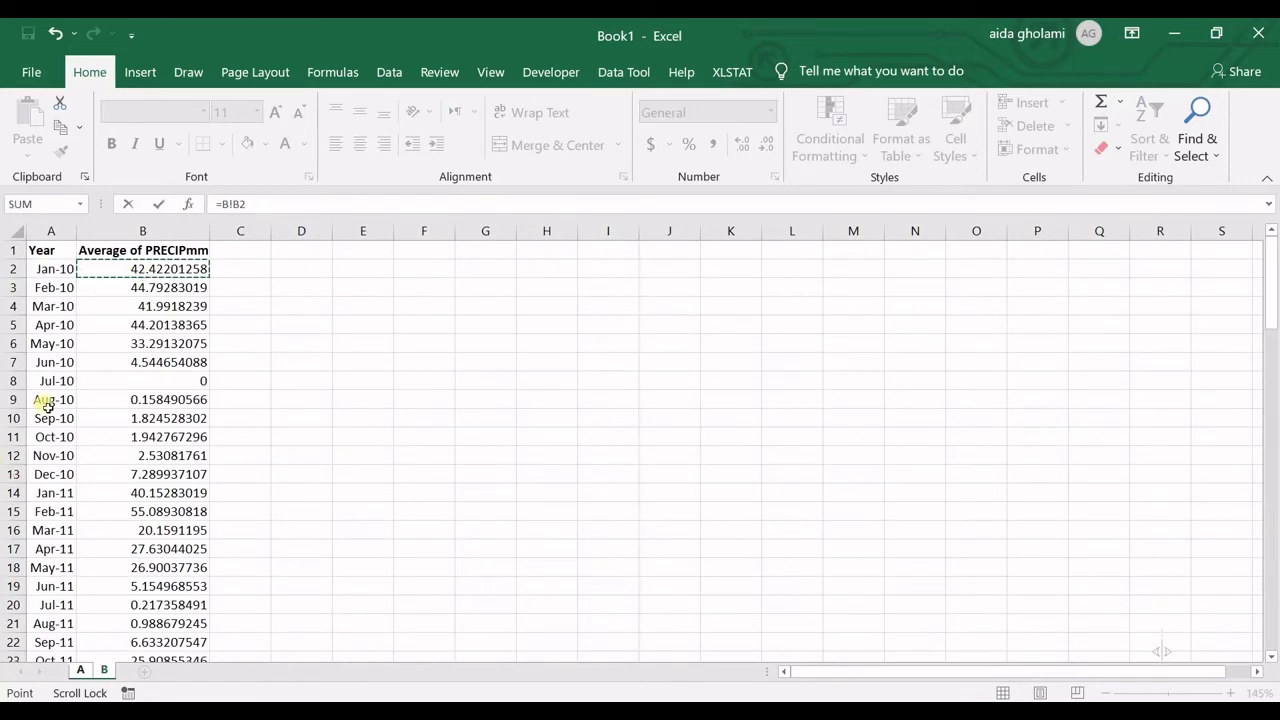
key(Return)
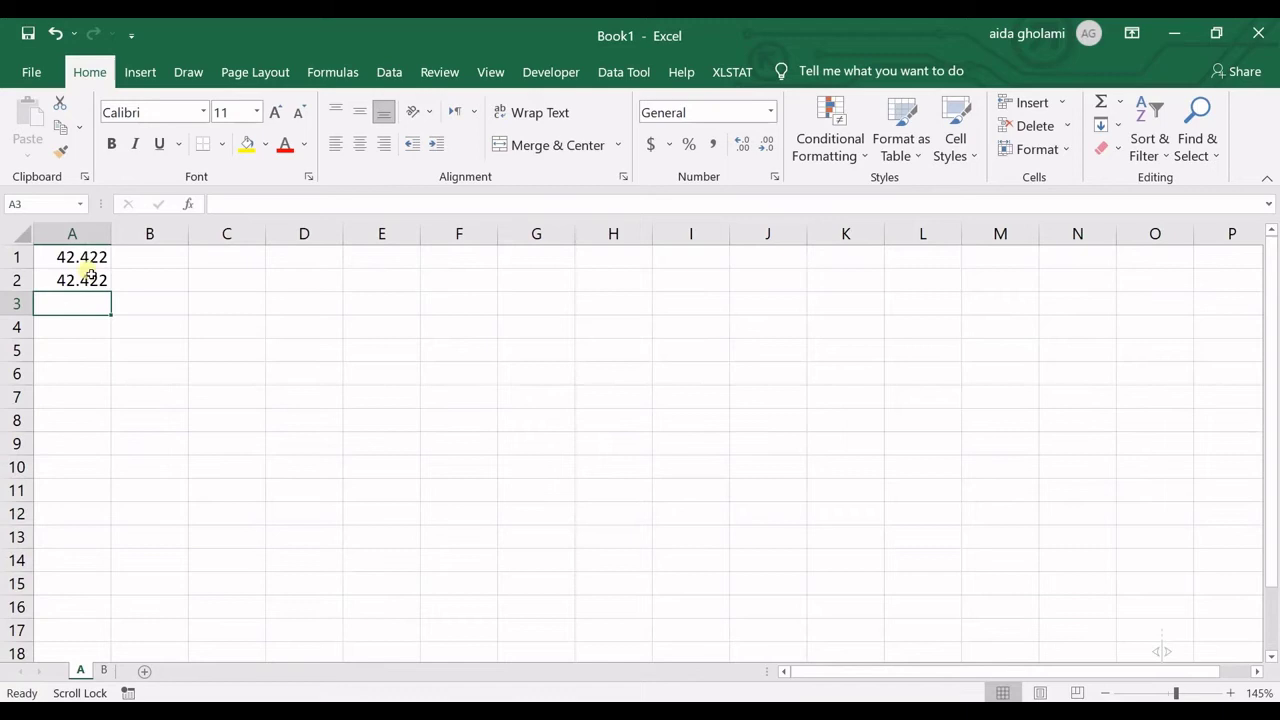
Review the A1 and A2 formulas, keeping both linked to =B!B2
double_click(63, 281)
click(83, 260)
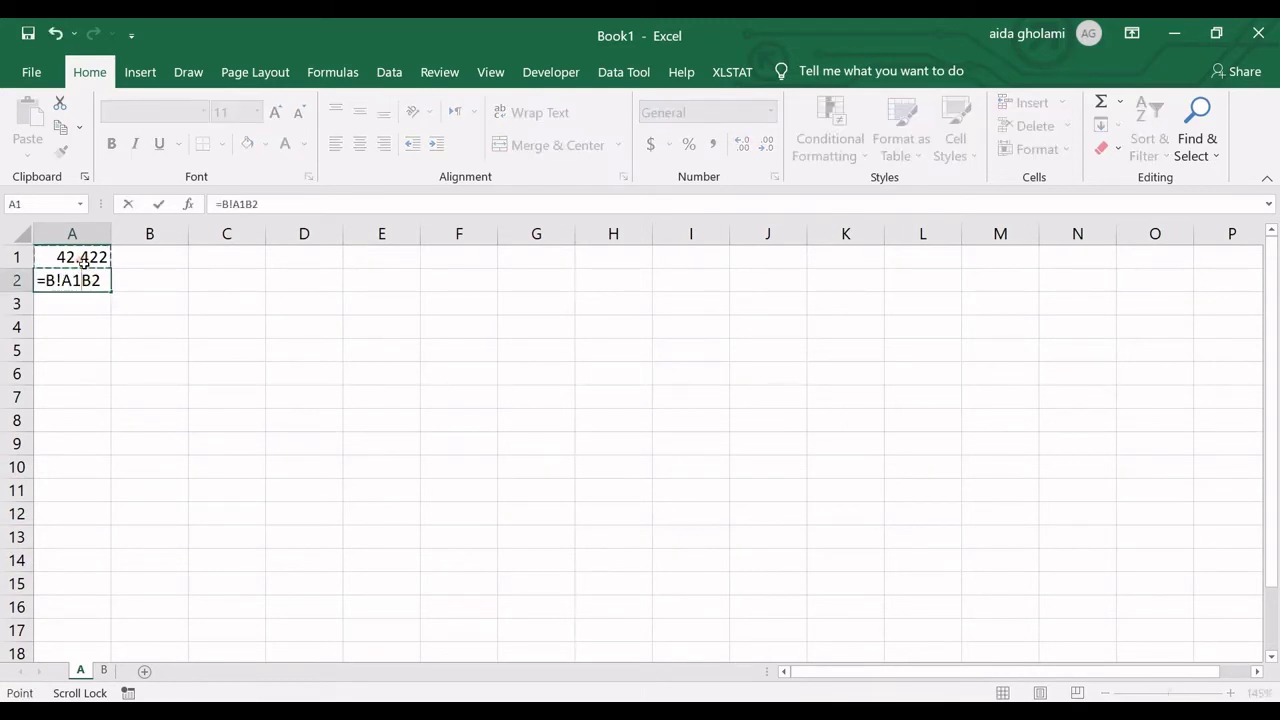
key(BackSpace)
key(BackSpace)
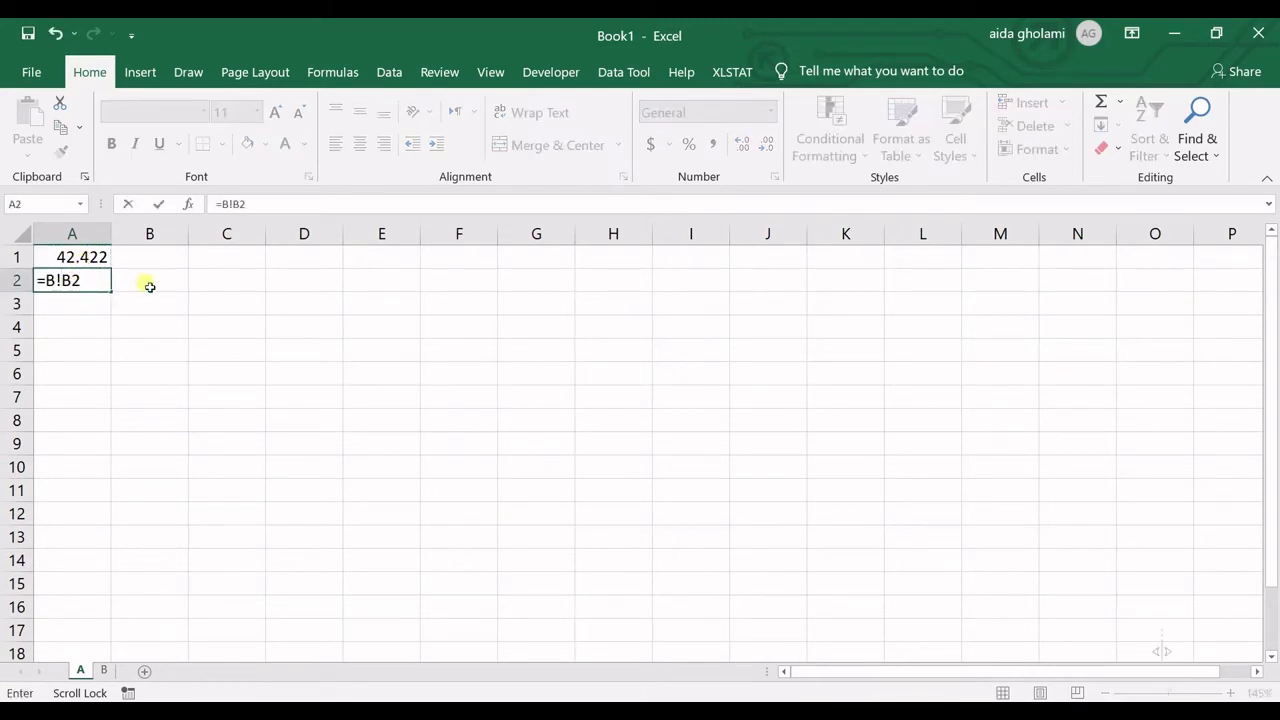
key(Return)
click(83, 257)
double_click(83, 257)
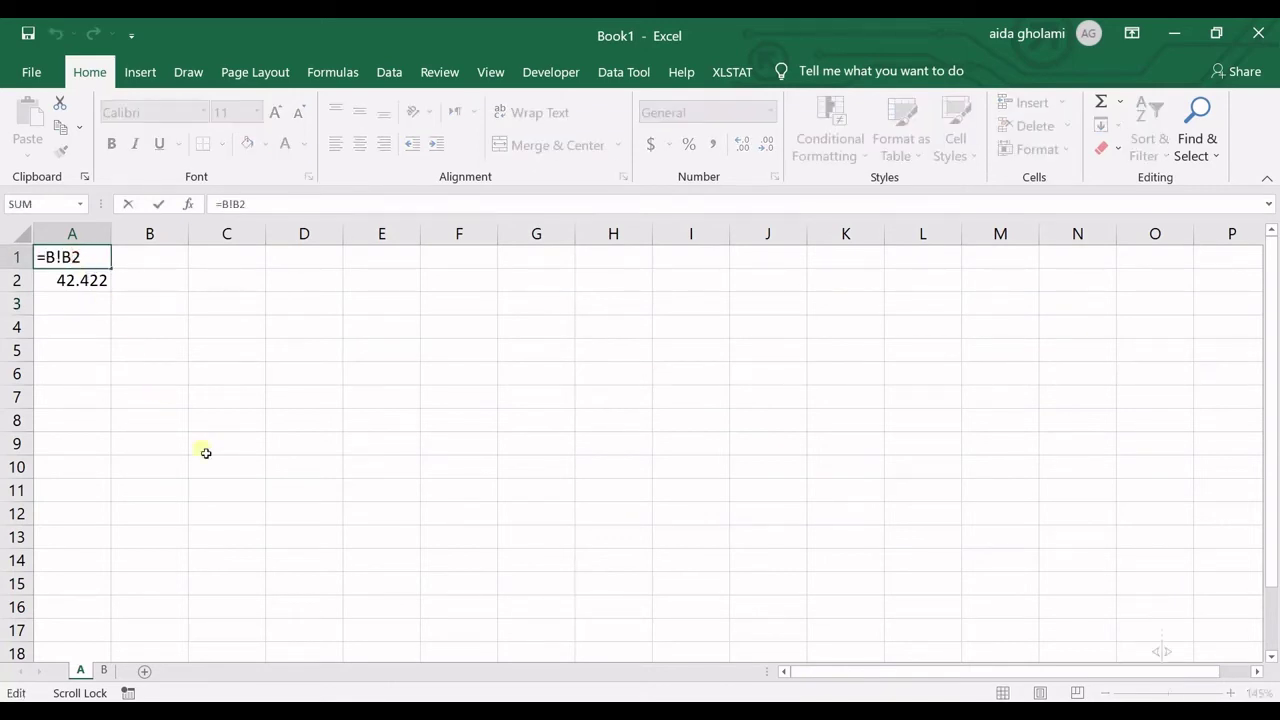
key(Return)
click(90, 287)
double_click(90, 287)
key(Return)
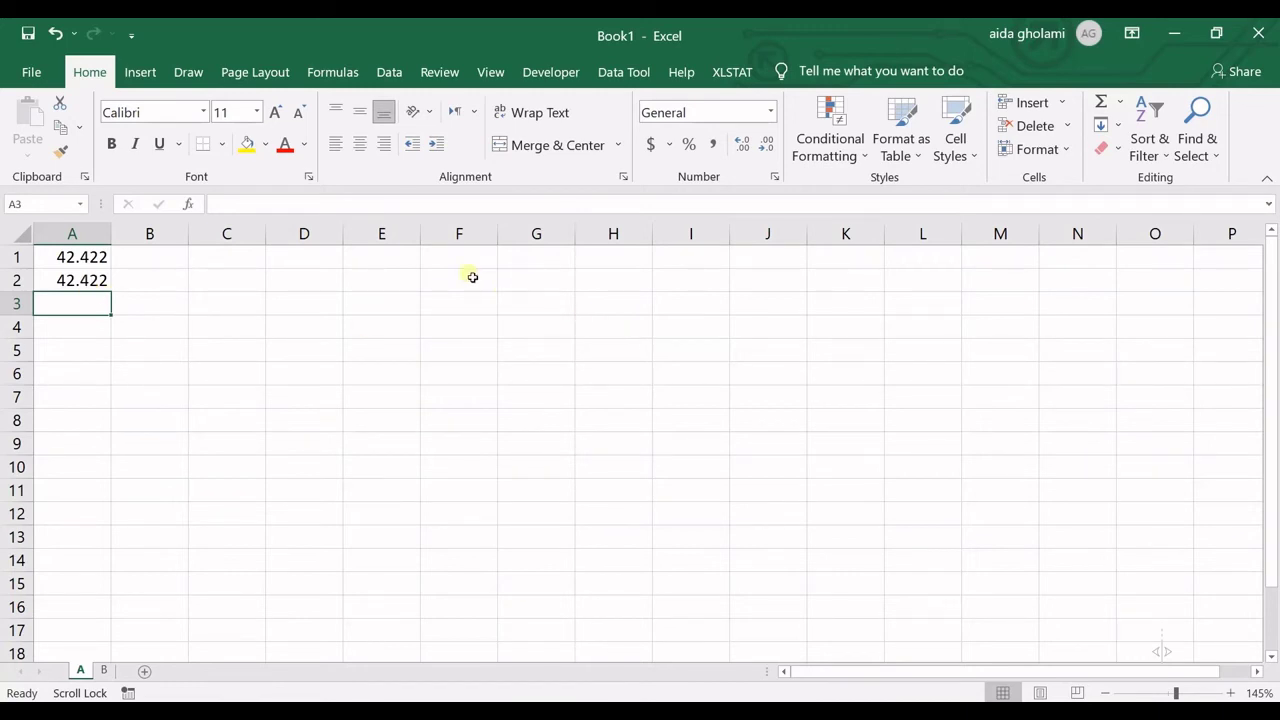
Enter the numbers 12, 2 and 3 into cells C1, C2 and C3
click(213, 261)
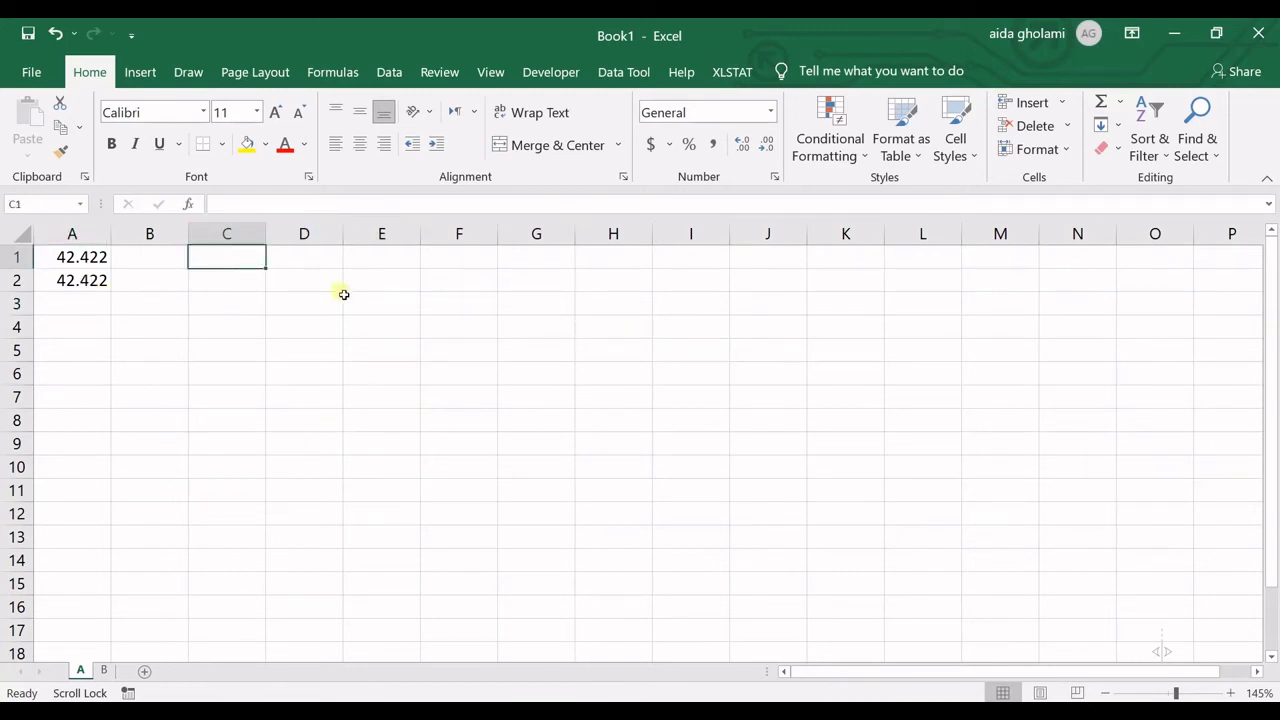
text(1)
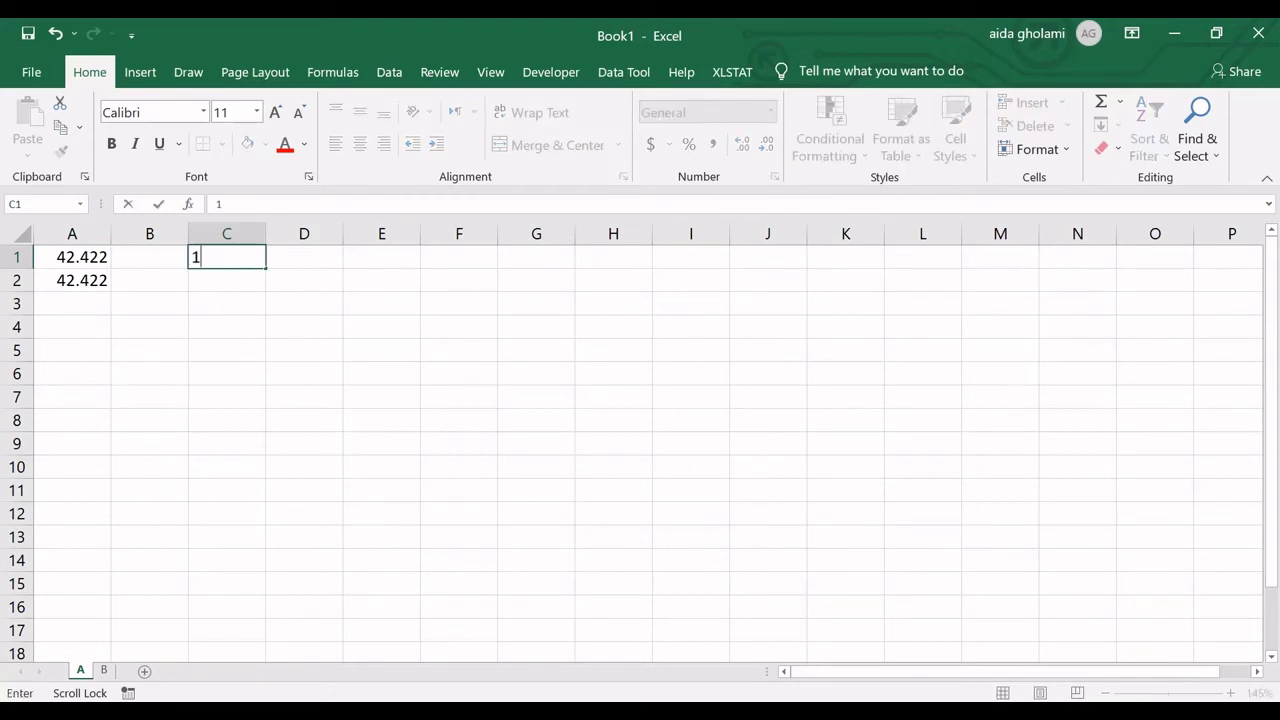
text(2)
scroll(1161, 650, down, 1)
scroll(384, 344, up, 1)
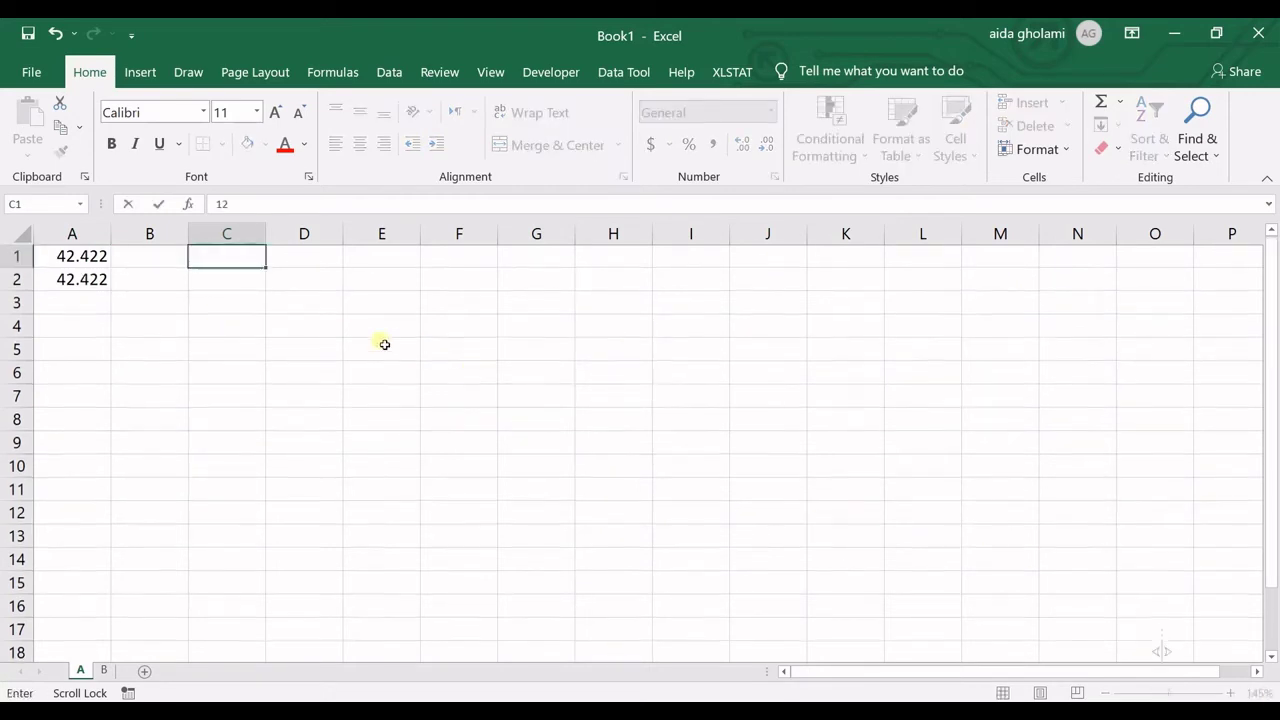
click(231, 280)
text(2)
scroll(473, 354, down, 1)
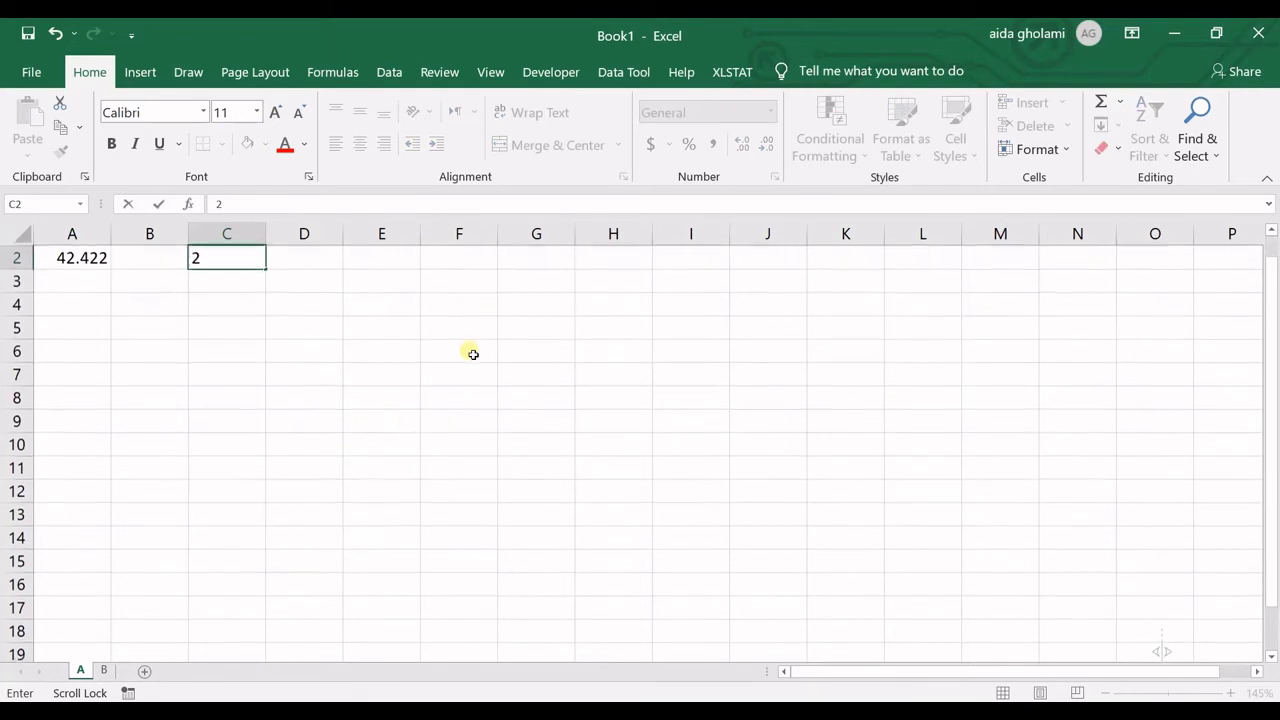
key(Return)
scroll(378, 318, down, 1)
text(3)
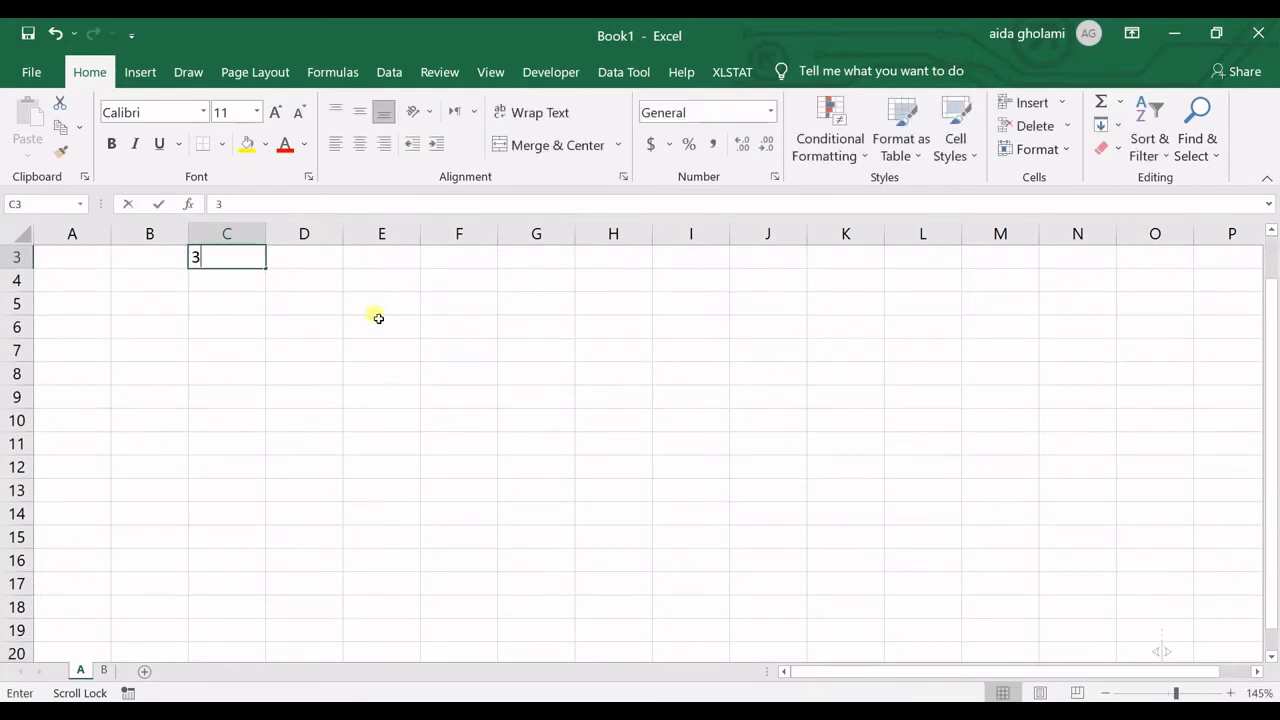
scroll(331, 277, up, 2)
click(306, 282)
Put the formula =C1+C2+C3 in D1 so it shows 17
click(312, 260)
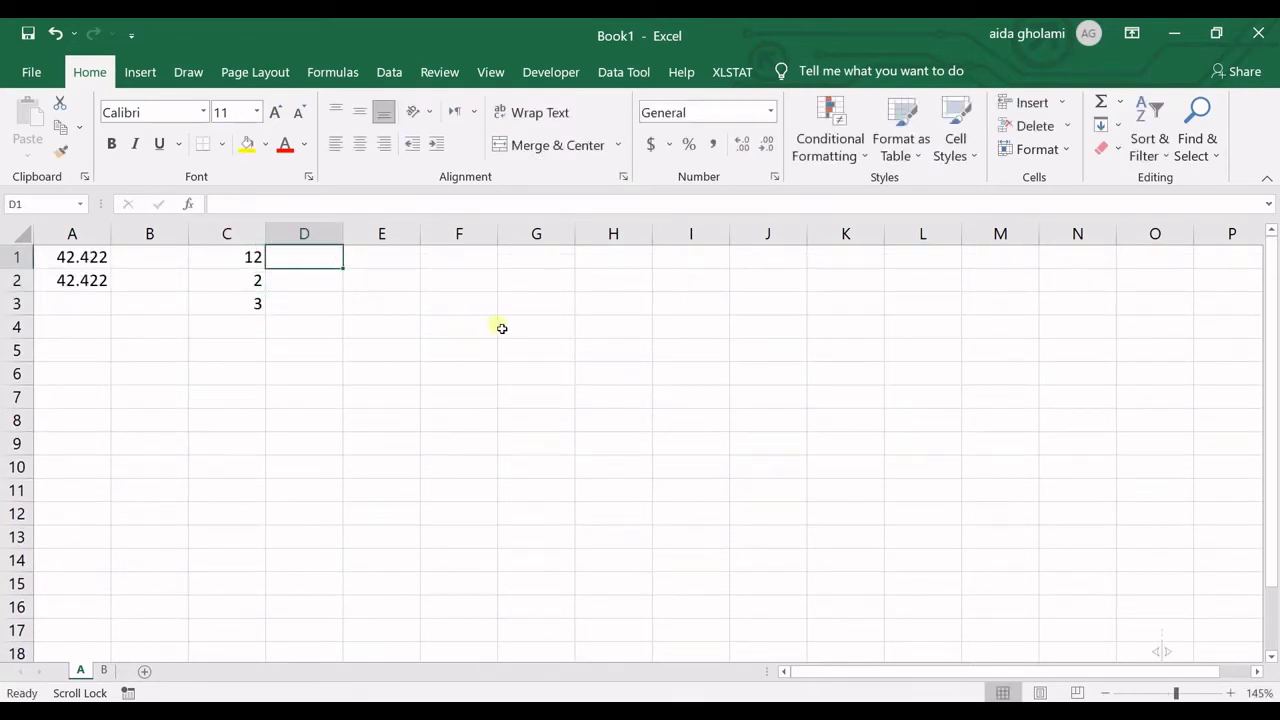
text(=)
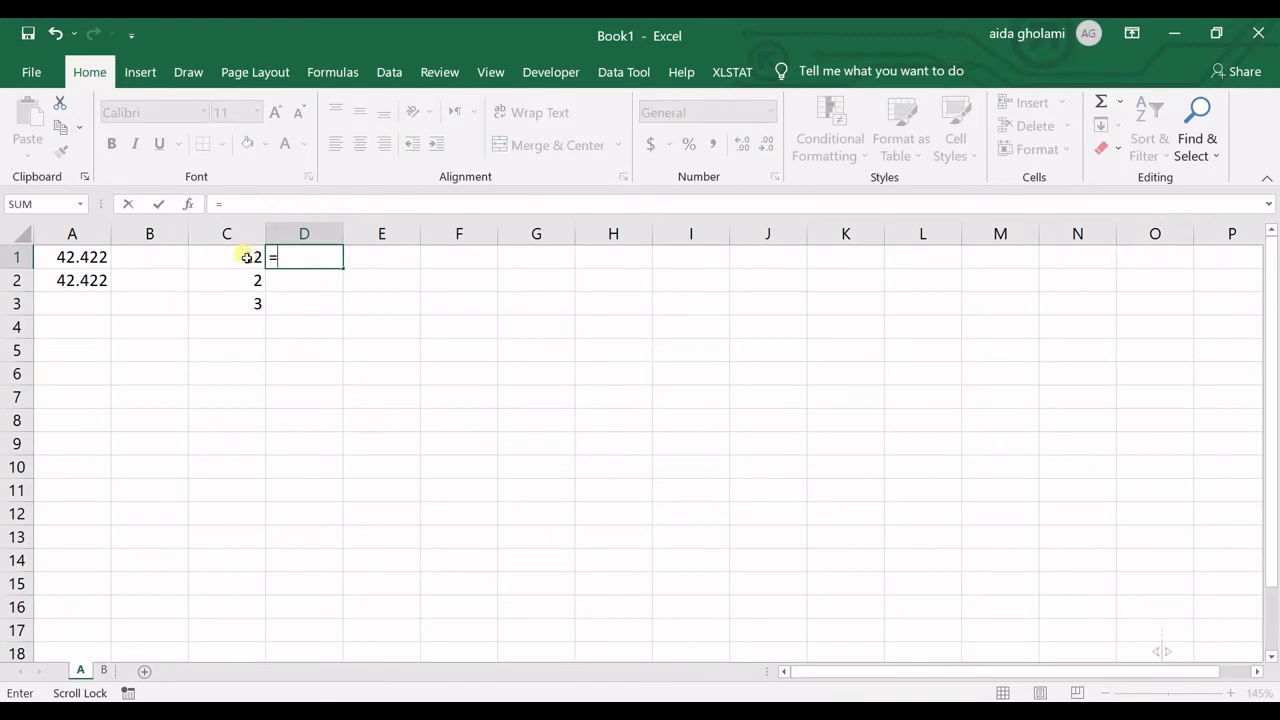
click(246, 257)
text(+)
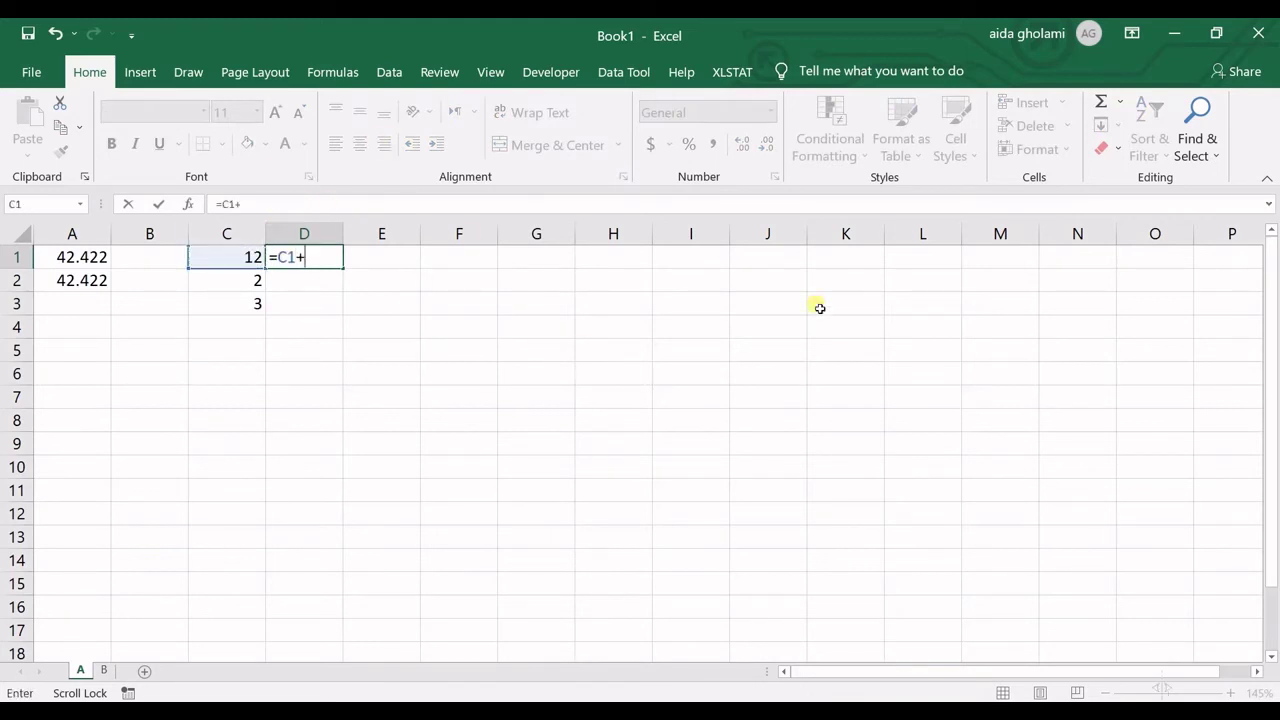
click(252, 280)
text(+)
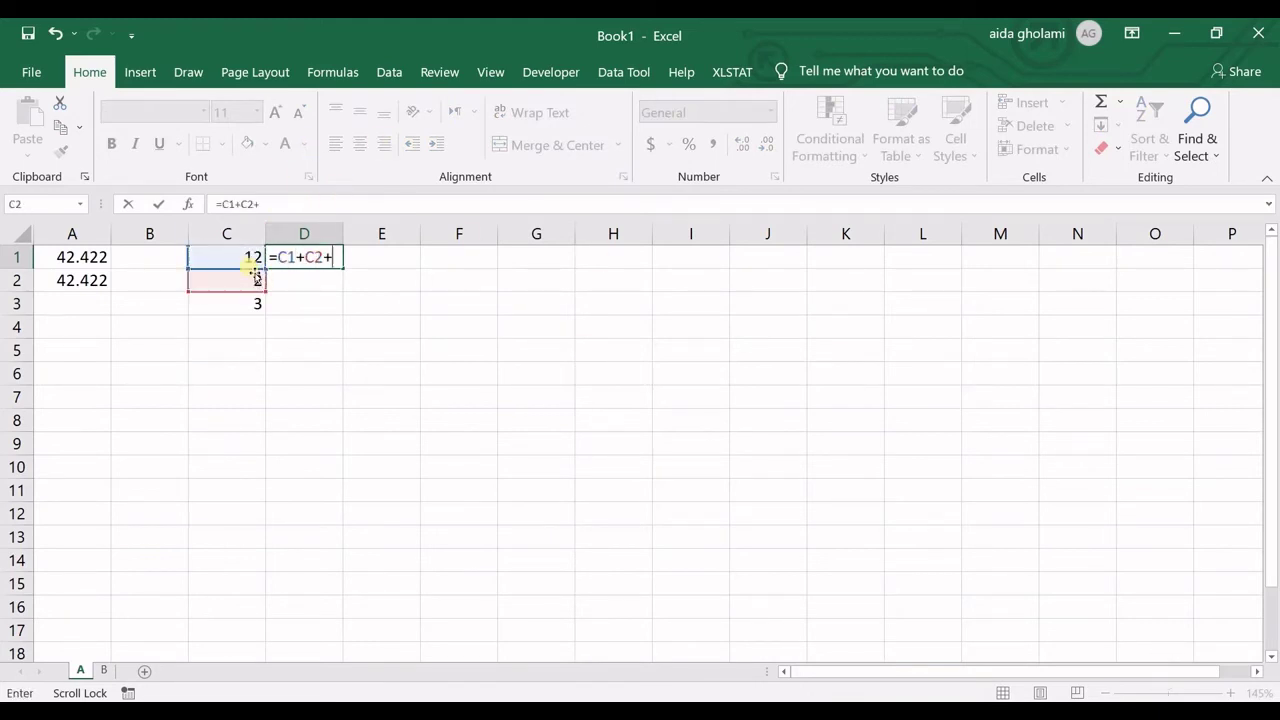
click(233, 315)
key(Return)
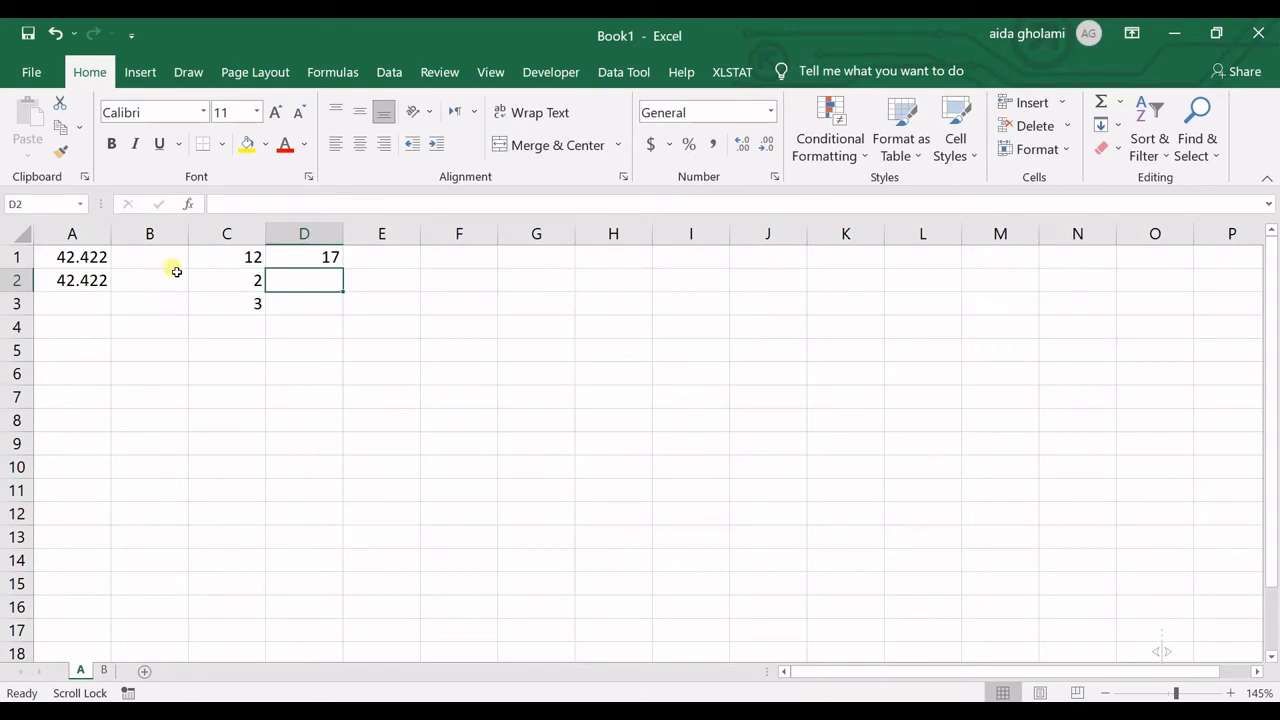
In A4, sum sheet B cells B2, B4, B7, B12, B7 and B14, giving 136.187
click(88, 328)
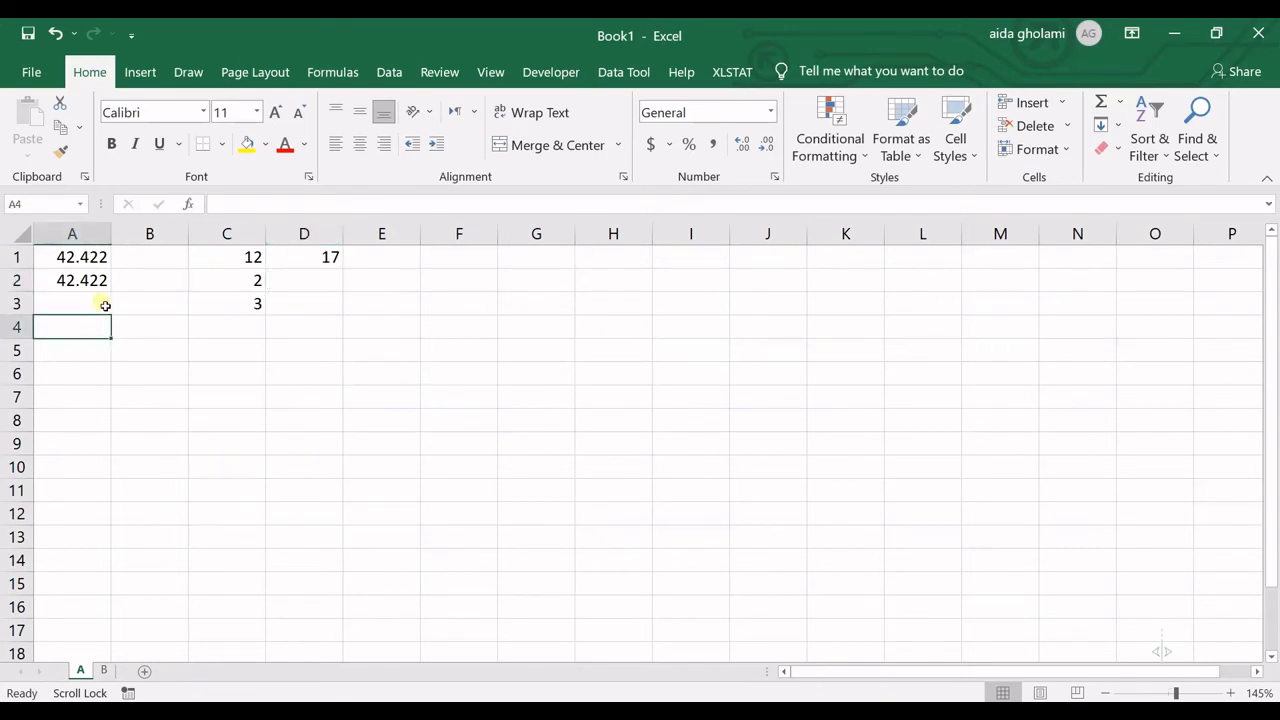
text(=)
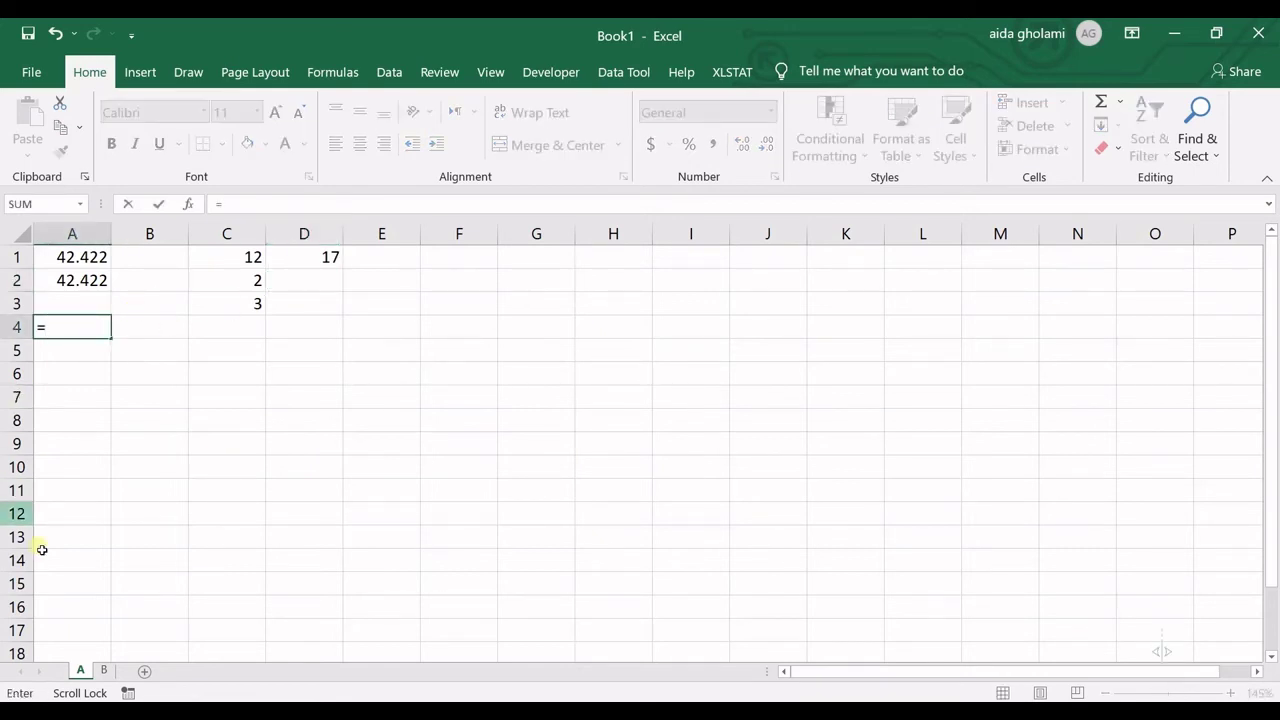
click(100, 670)
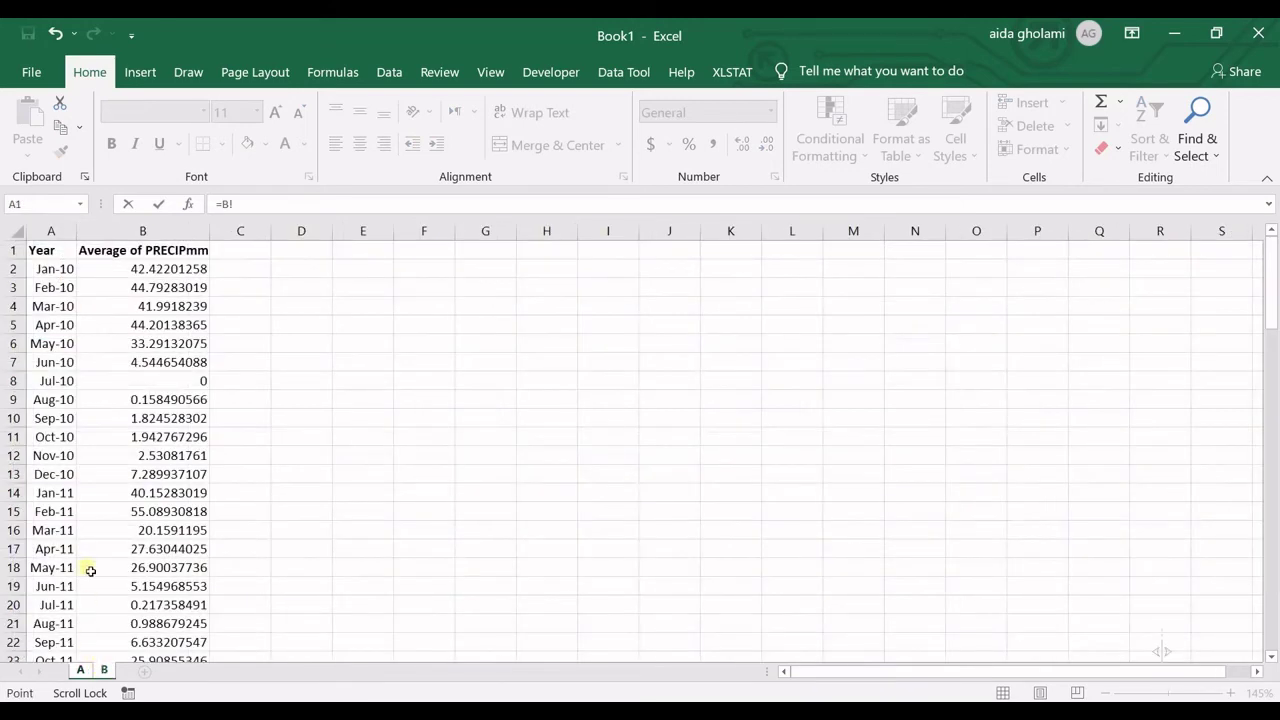
click(157, 270)
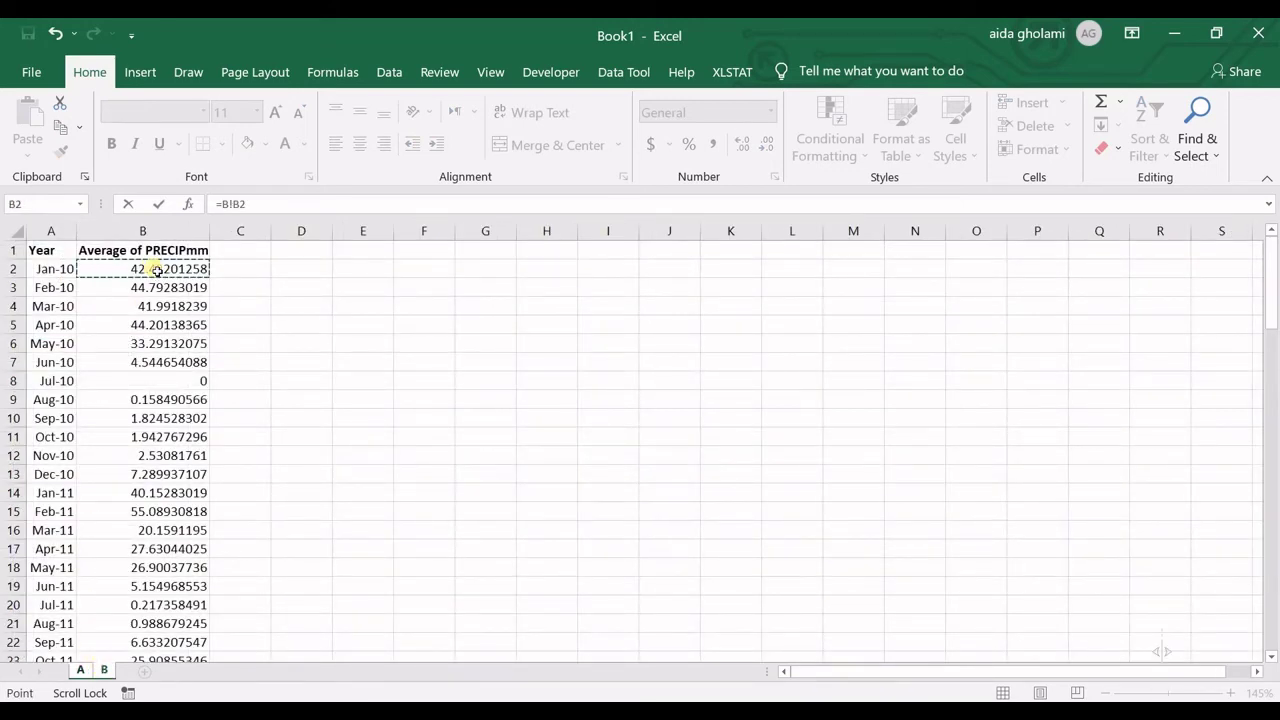
text(+)
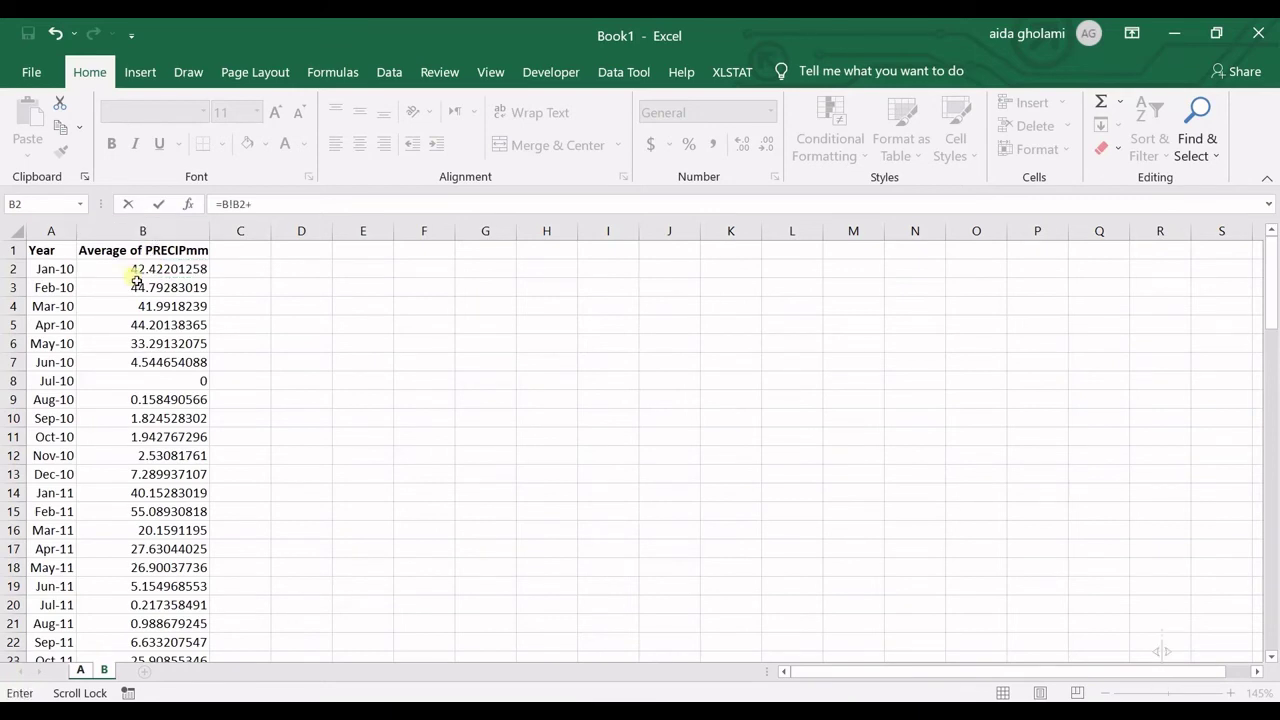
click(136, 310)
text(+)
click(144, 364)
text(+B!B7+)
click(139, 459)
text(+B!B12+)
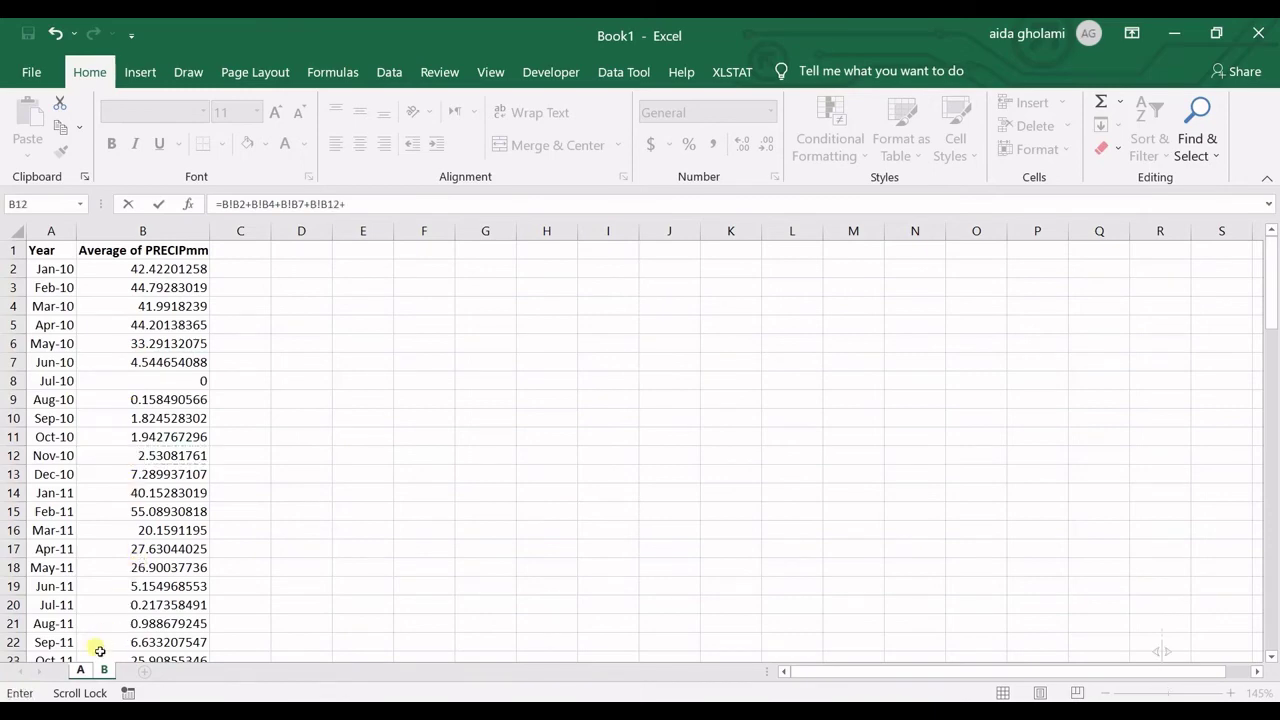
click(78, 670)
click(157, 491)
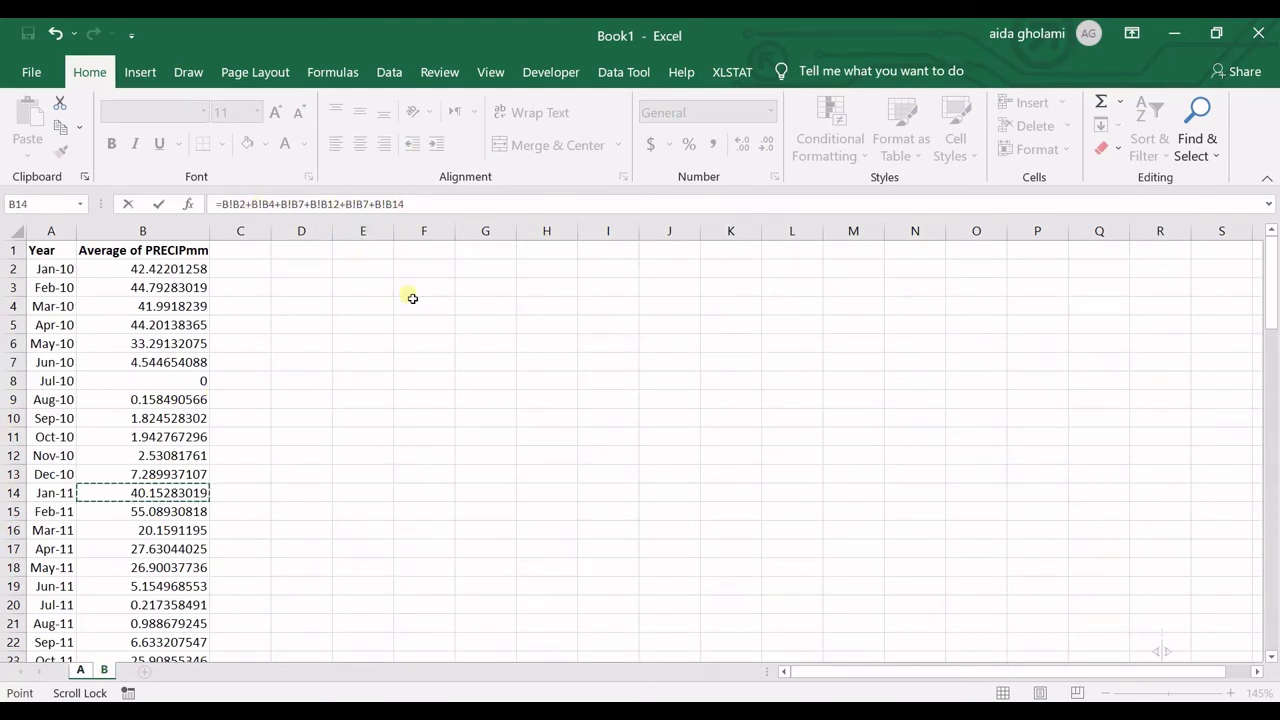
key(Return)
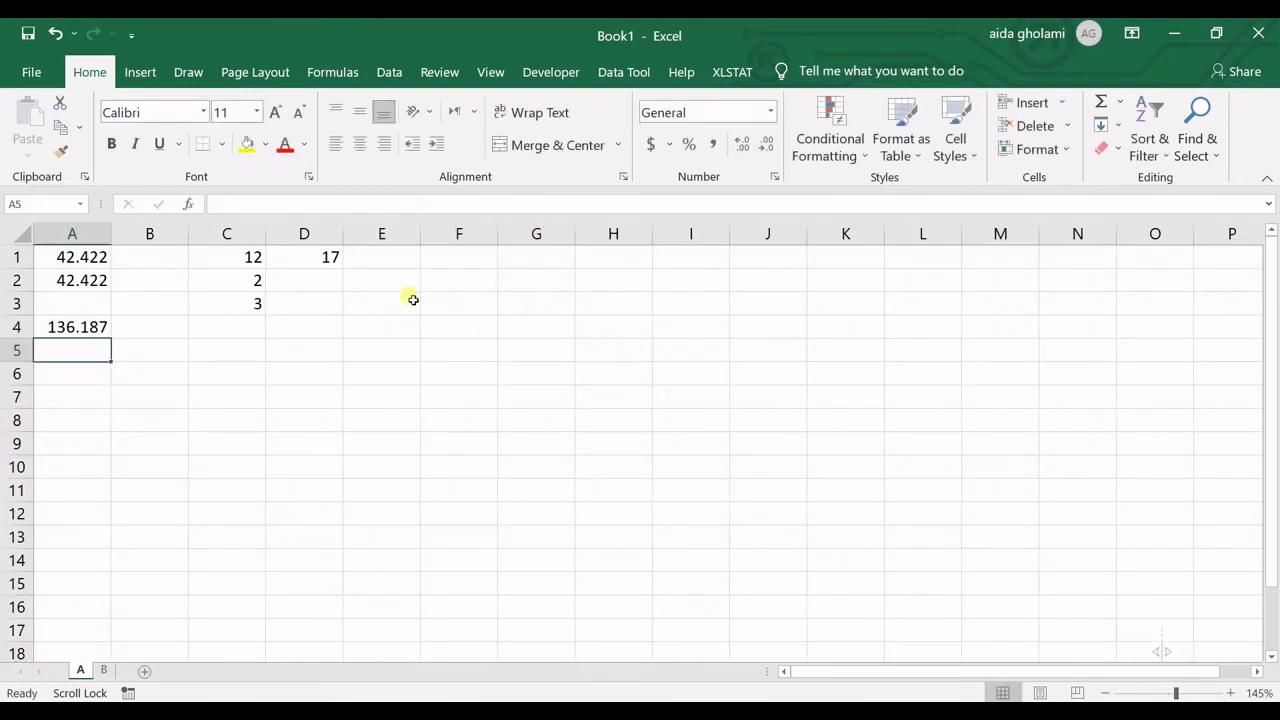
Inspect A4's cross-sheet sum formula and leave it unchanged at 136.187
double_click(95, 330)
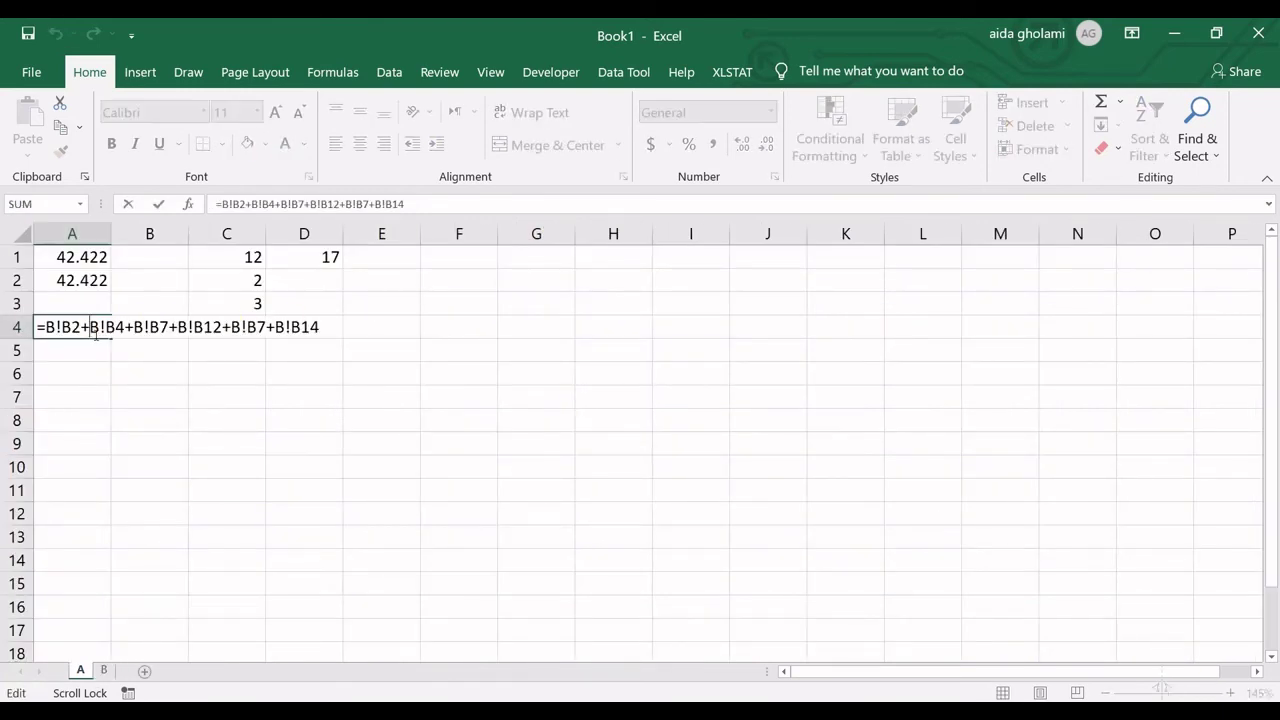
click(95, 330)
key(Return)
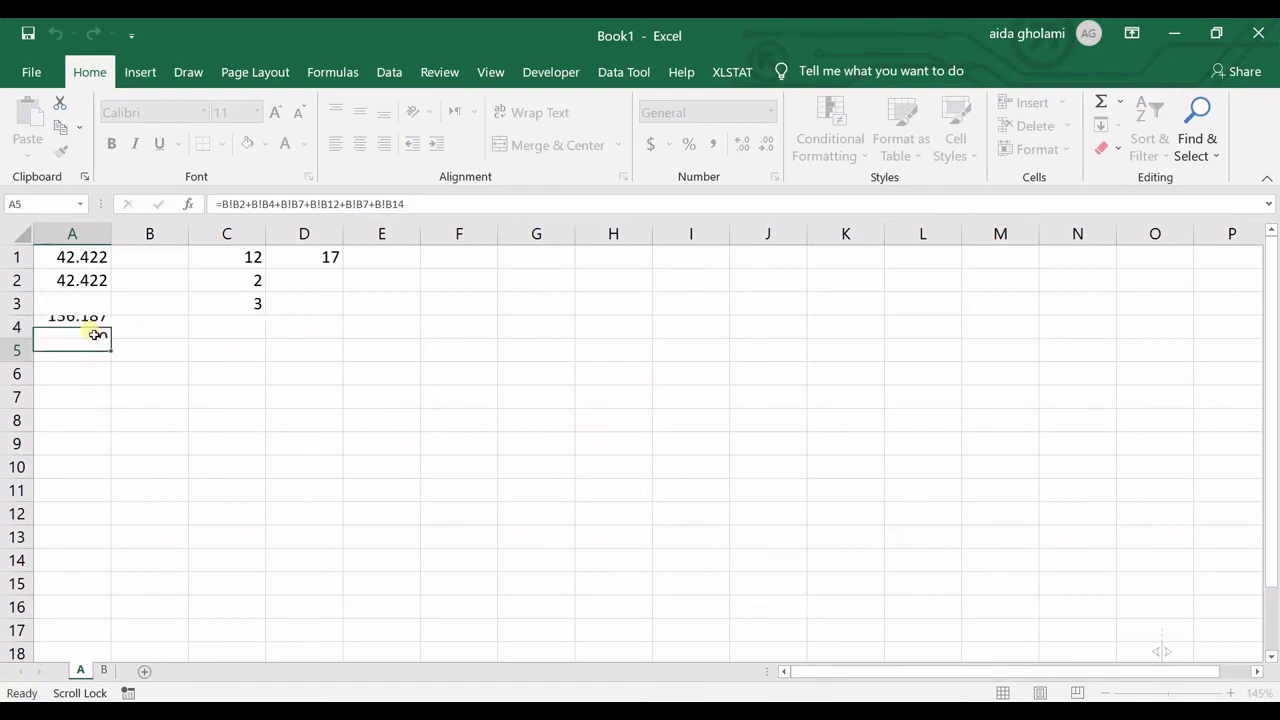